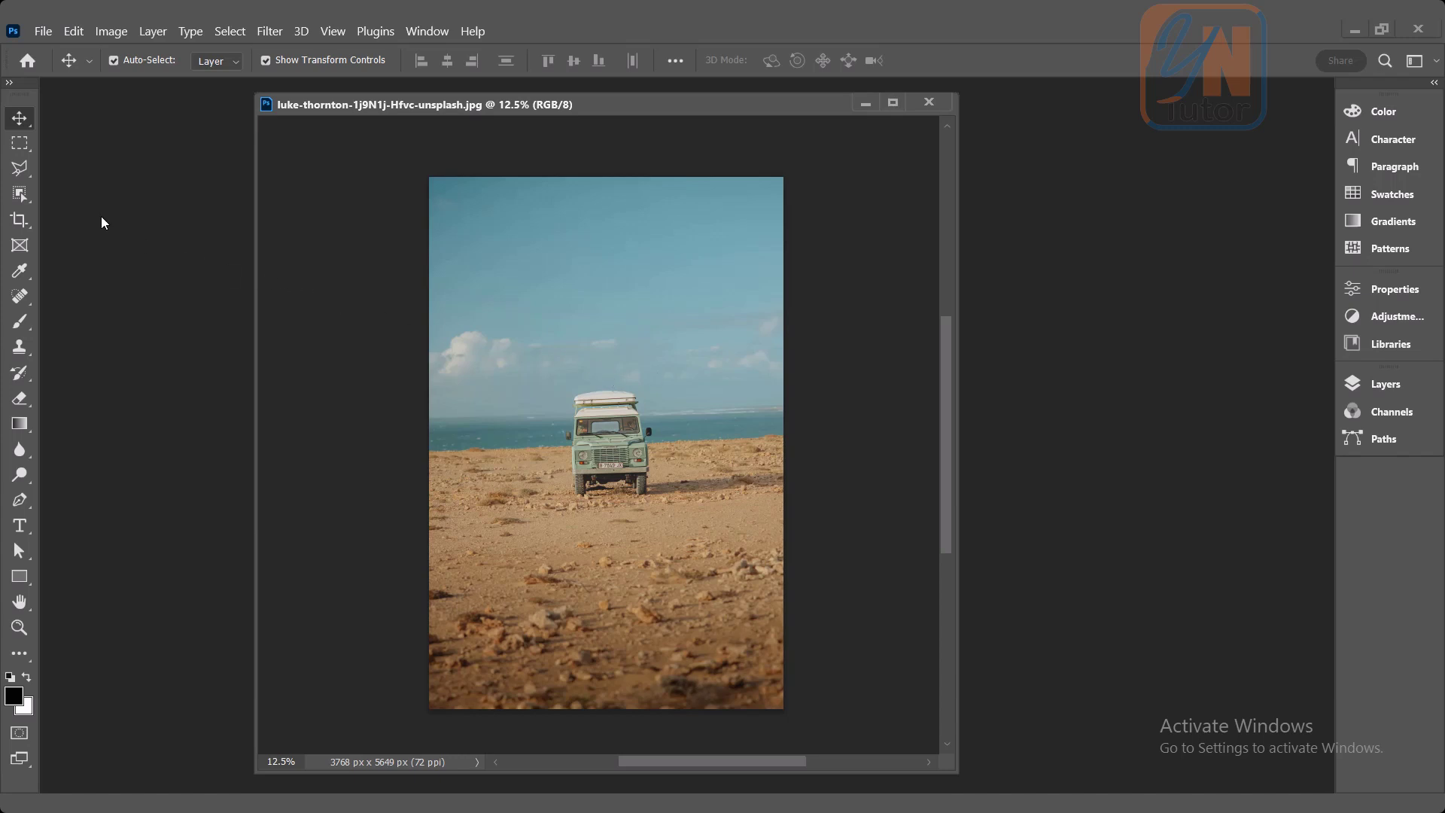
Step: Crop the upper sky off the jeep photo with the Crop tool
click(23, 222)
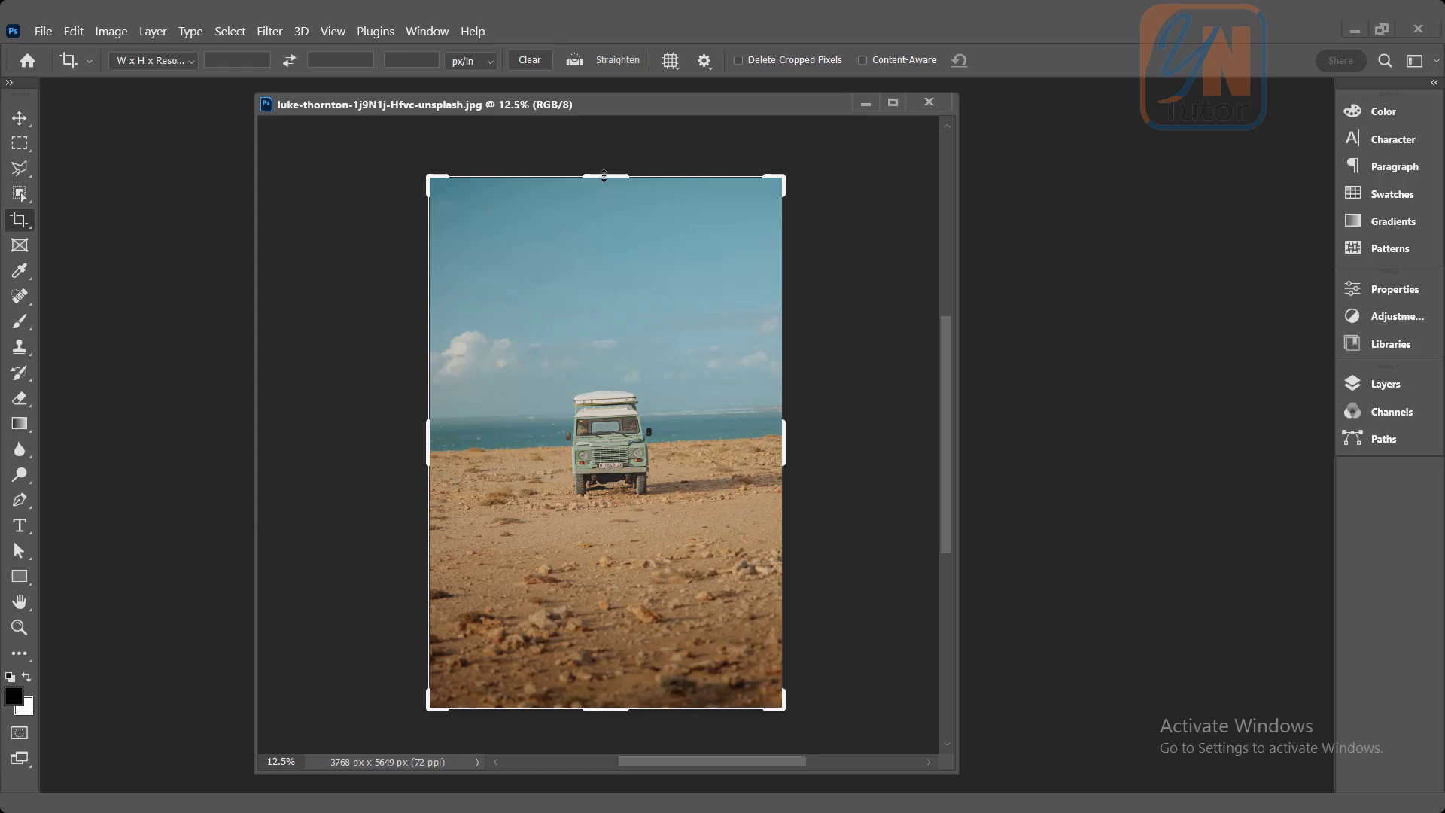
drag(603, 176, 602, 245)
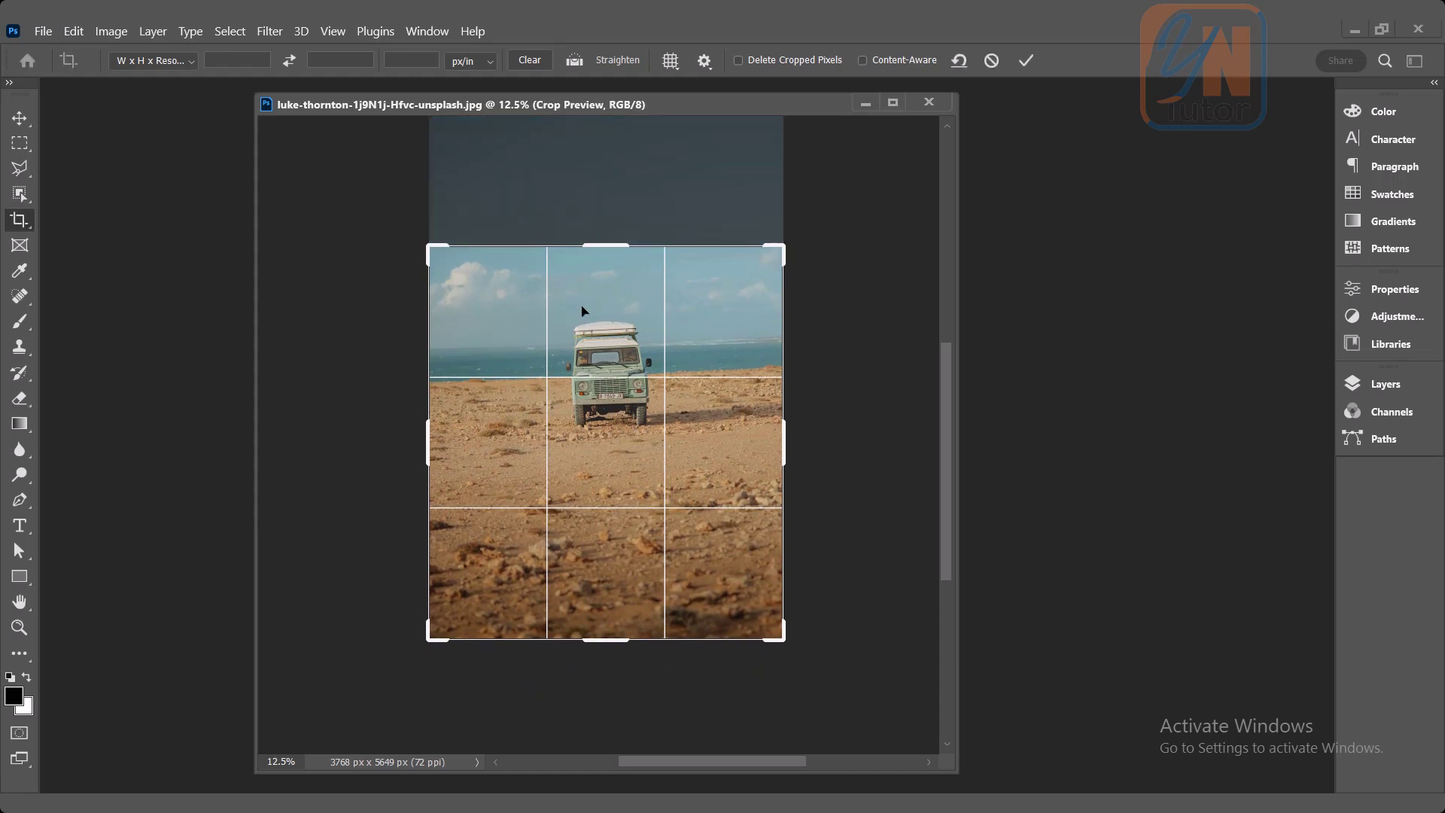
key(Return)
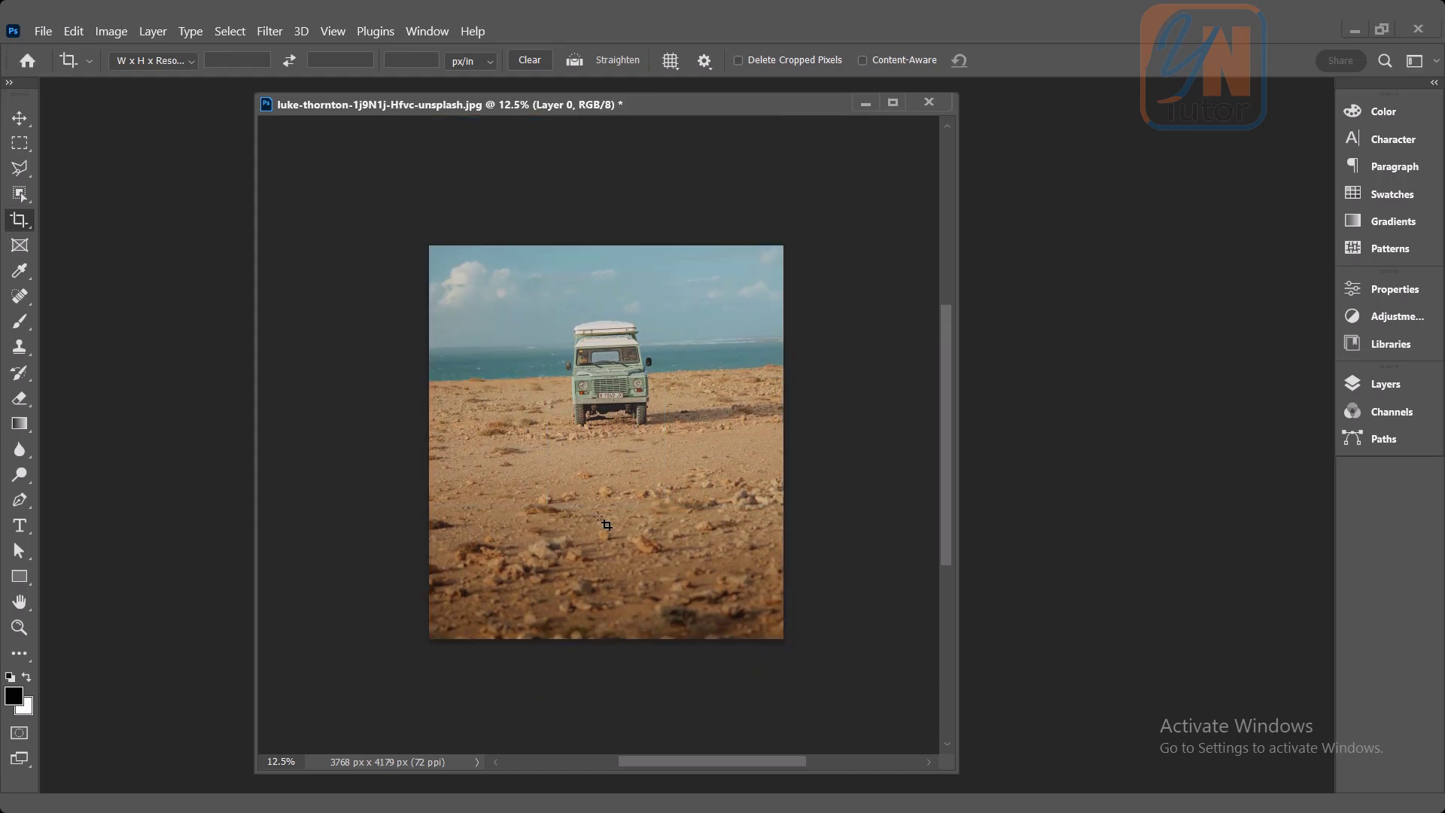
Step: Undo the sky crop and dock the photo window as a workspace tab
key(ctrl)
key(ctrl+z)
drag(676, 107, 679, 83)
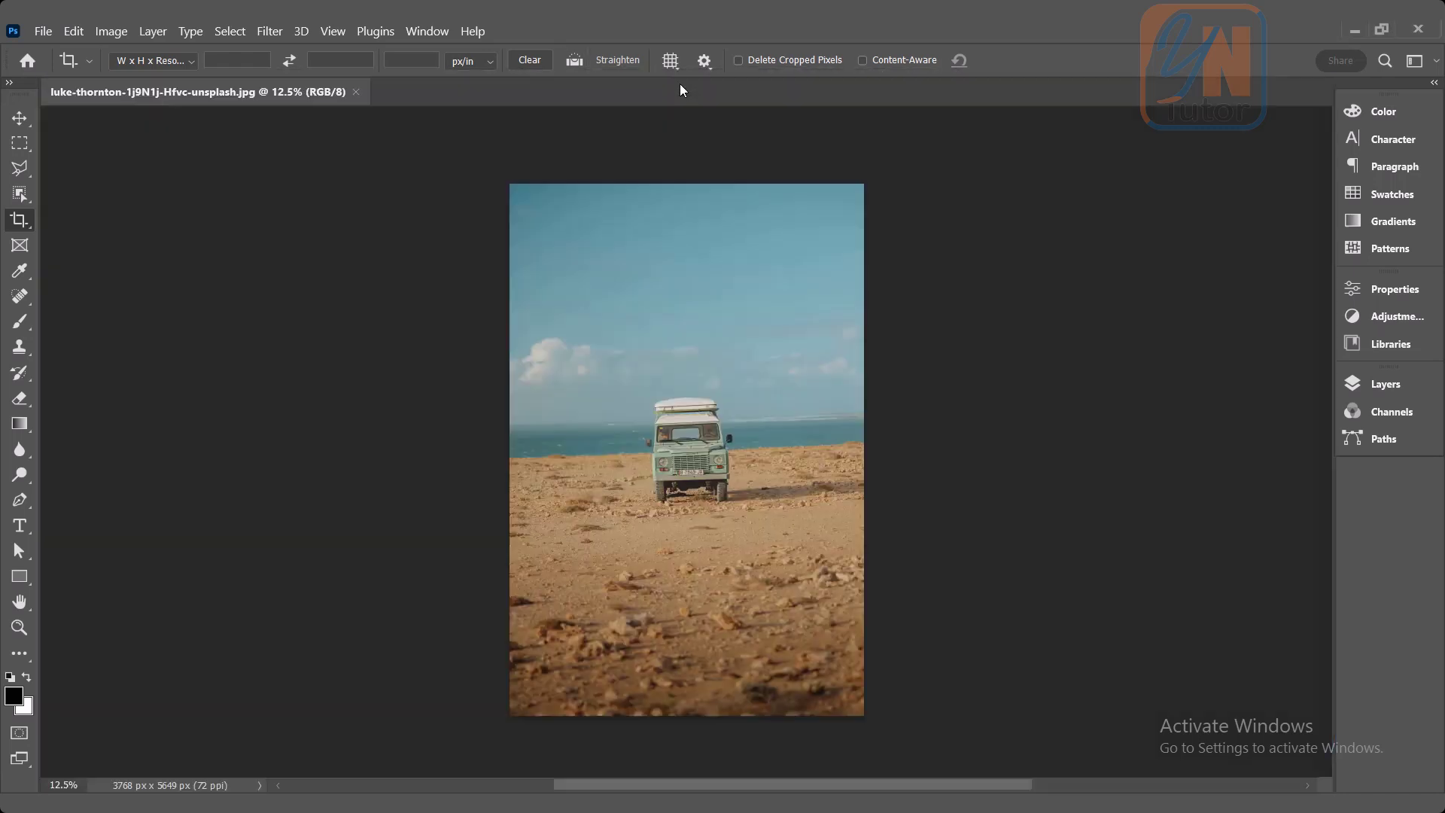
Step: Apply a tight crop around the jeep, undo it, and pan the full photo back into view
click(21, 221)
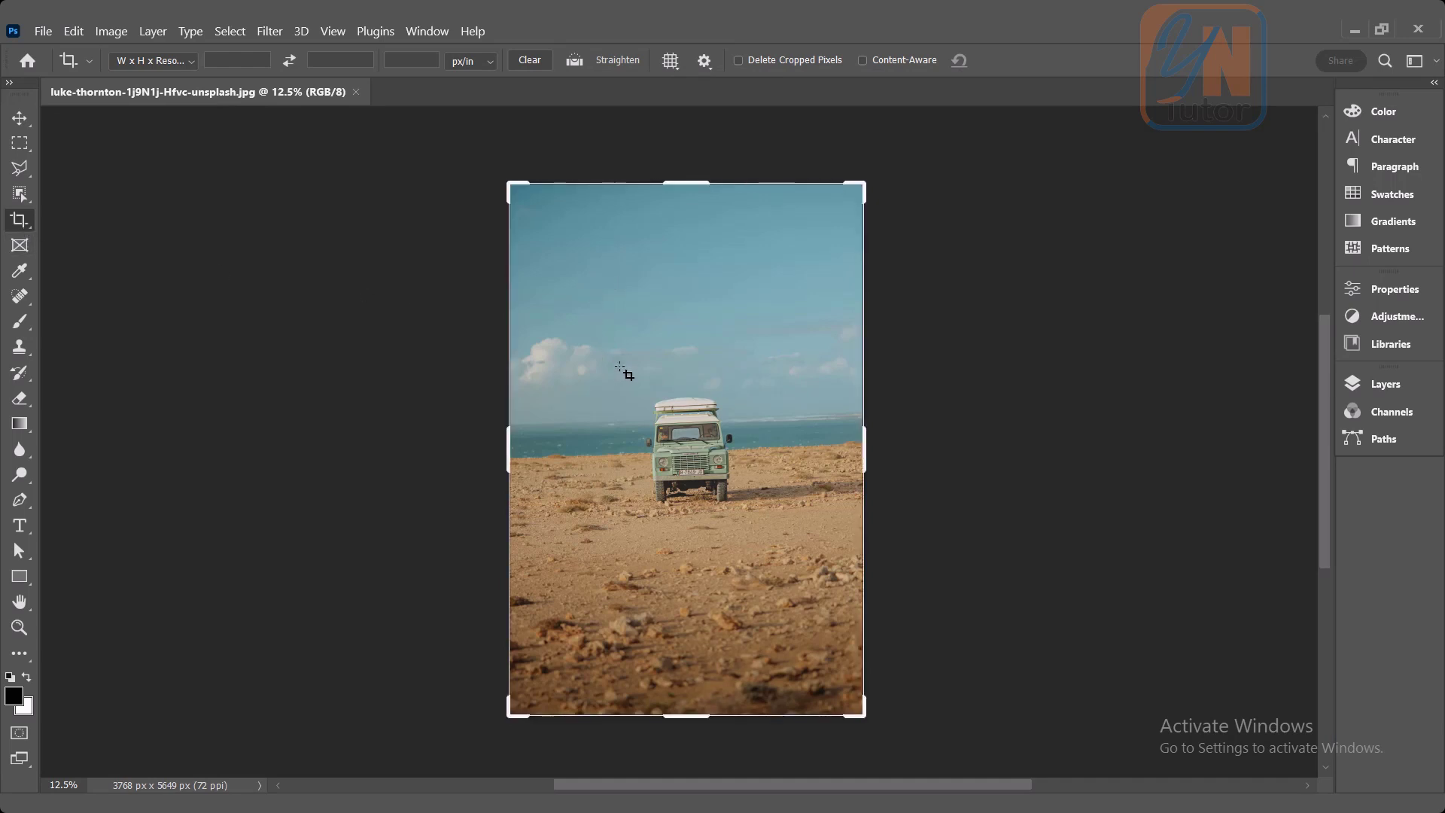
drag(620, 368, 769, 565)
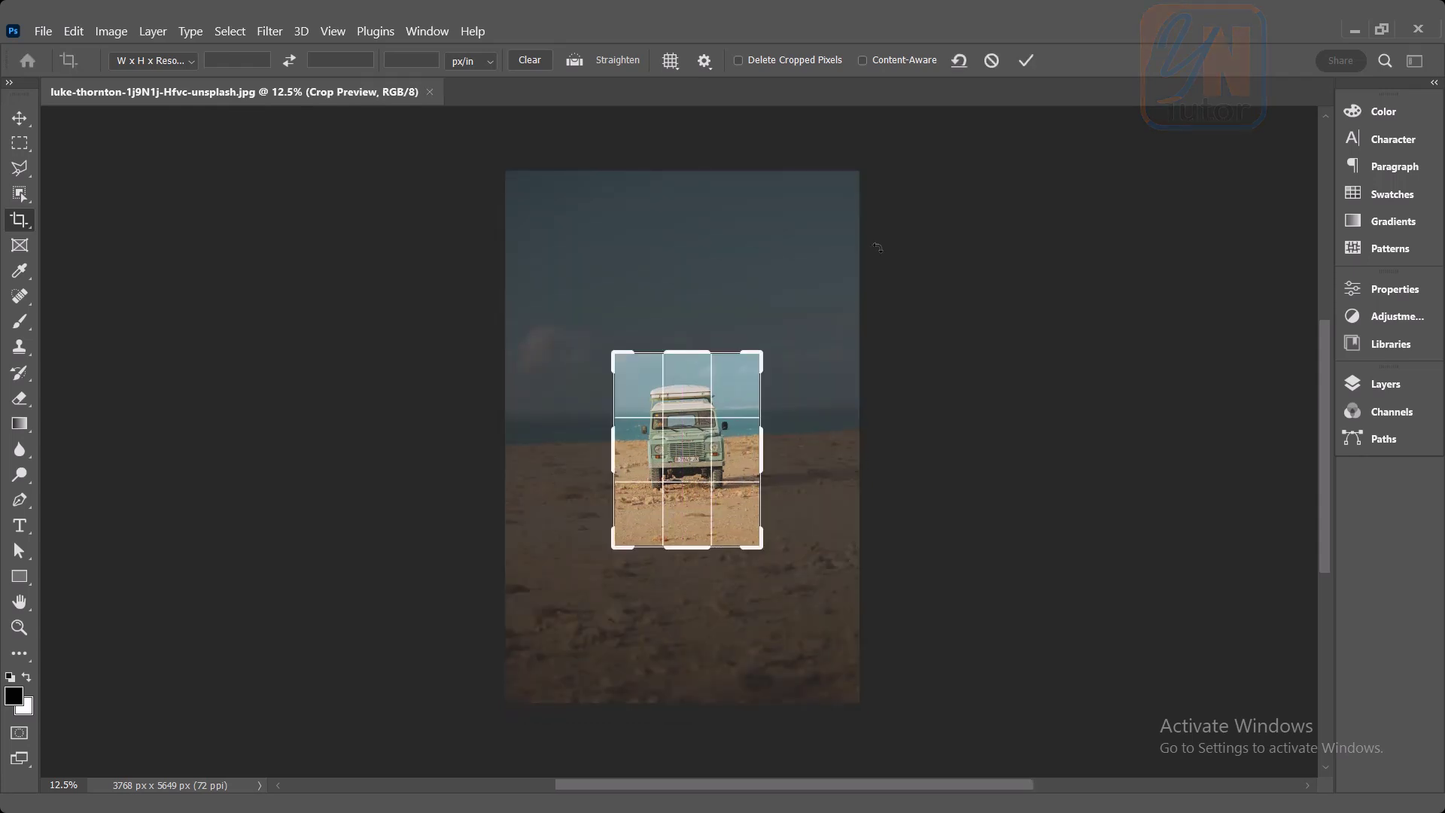
click(1028, 61)
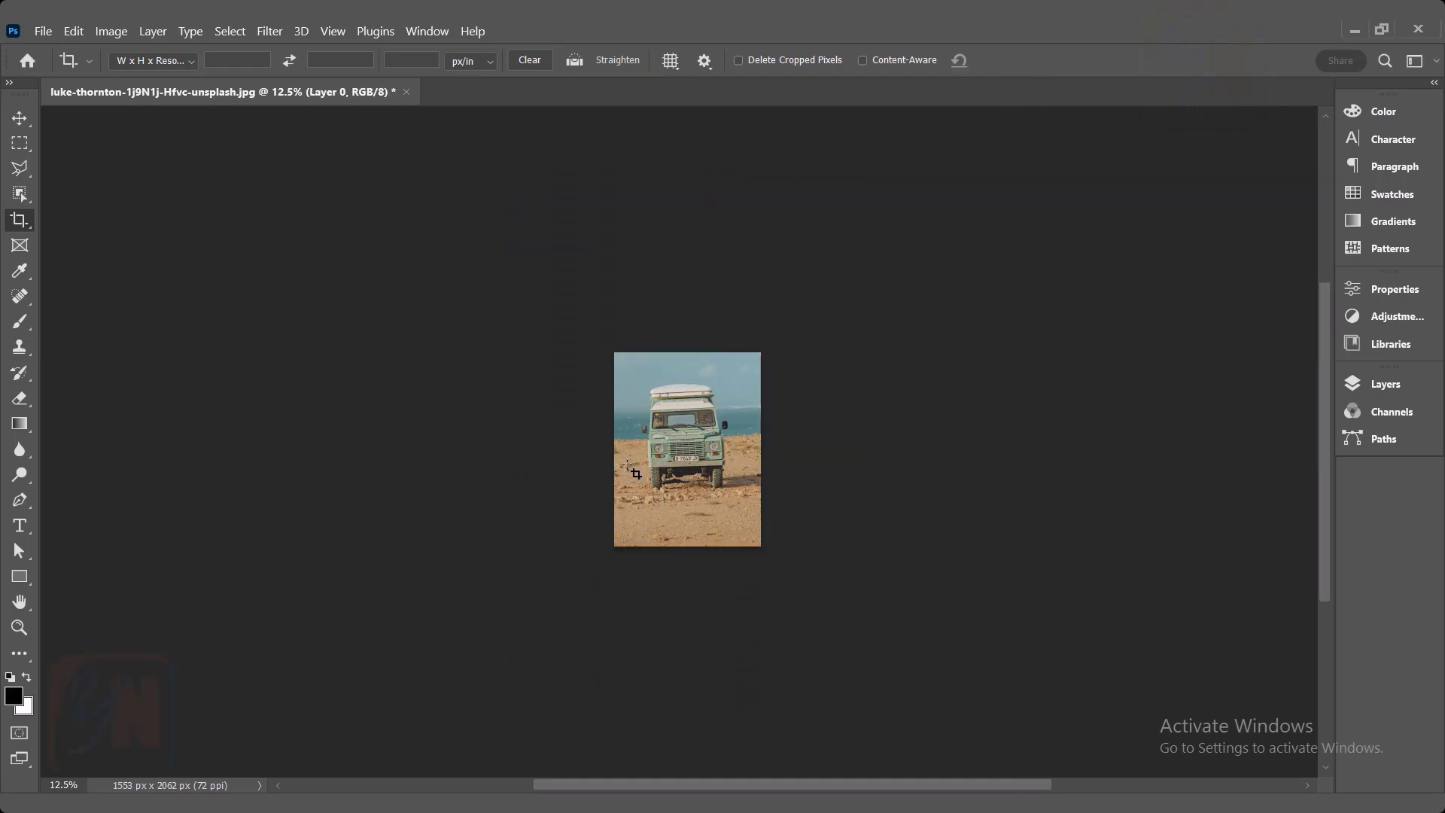
key(ctrl+z)
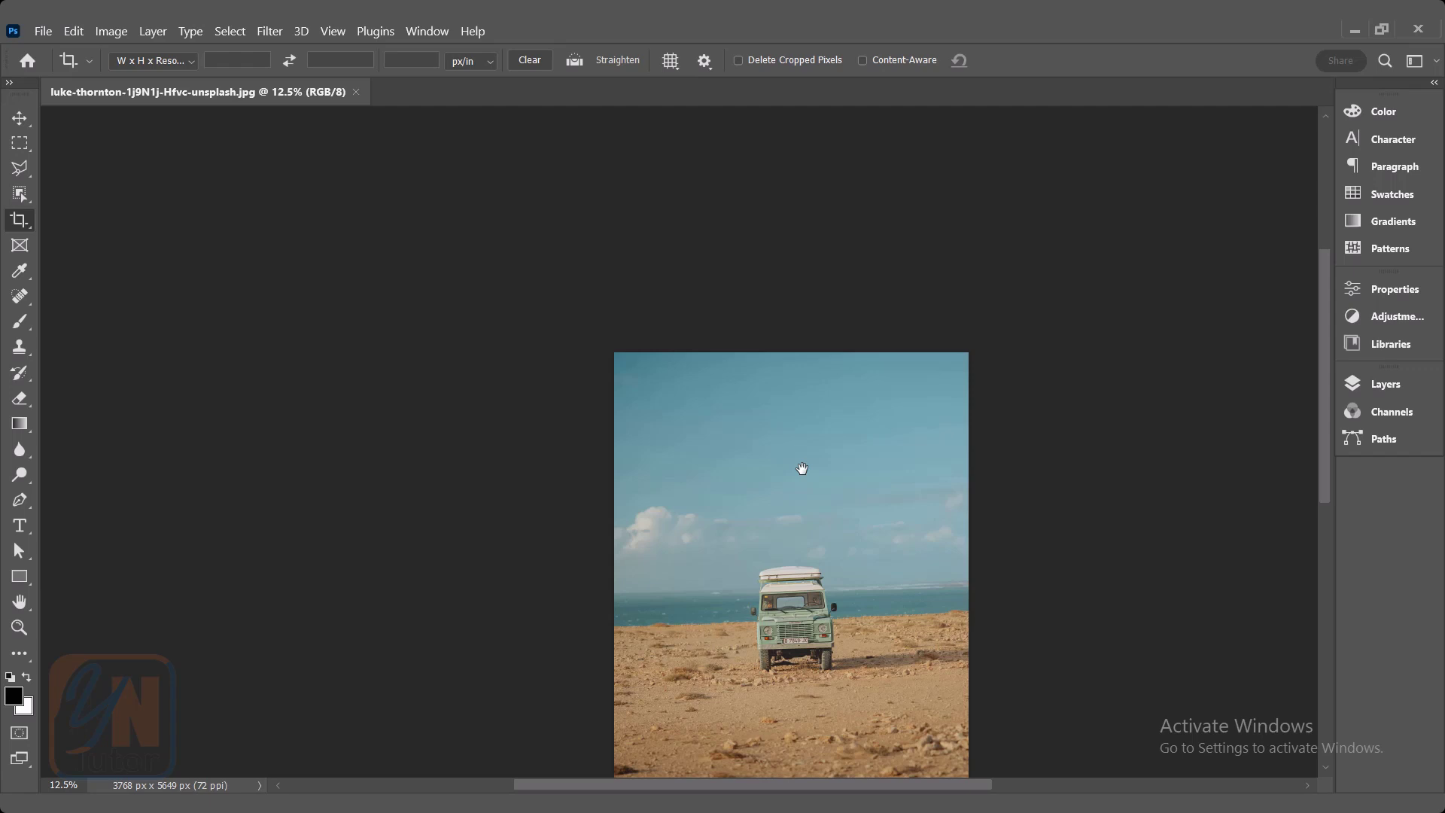
drag(792, 463, 618, 276)
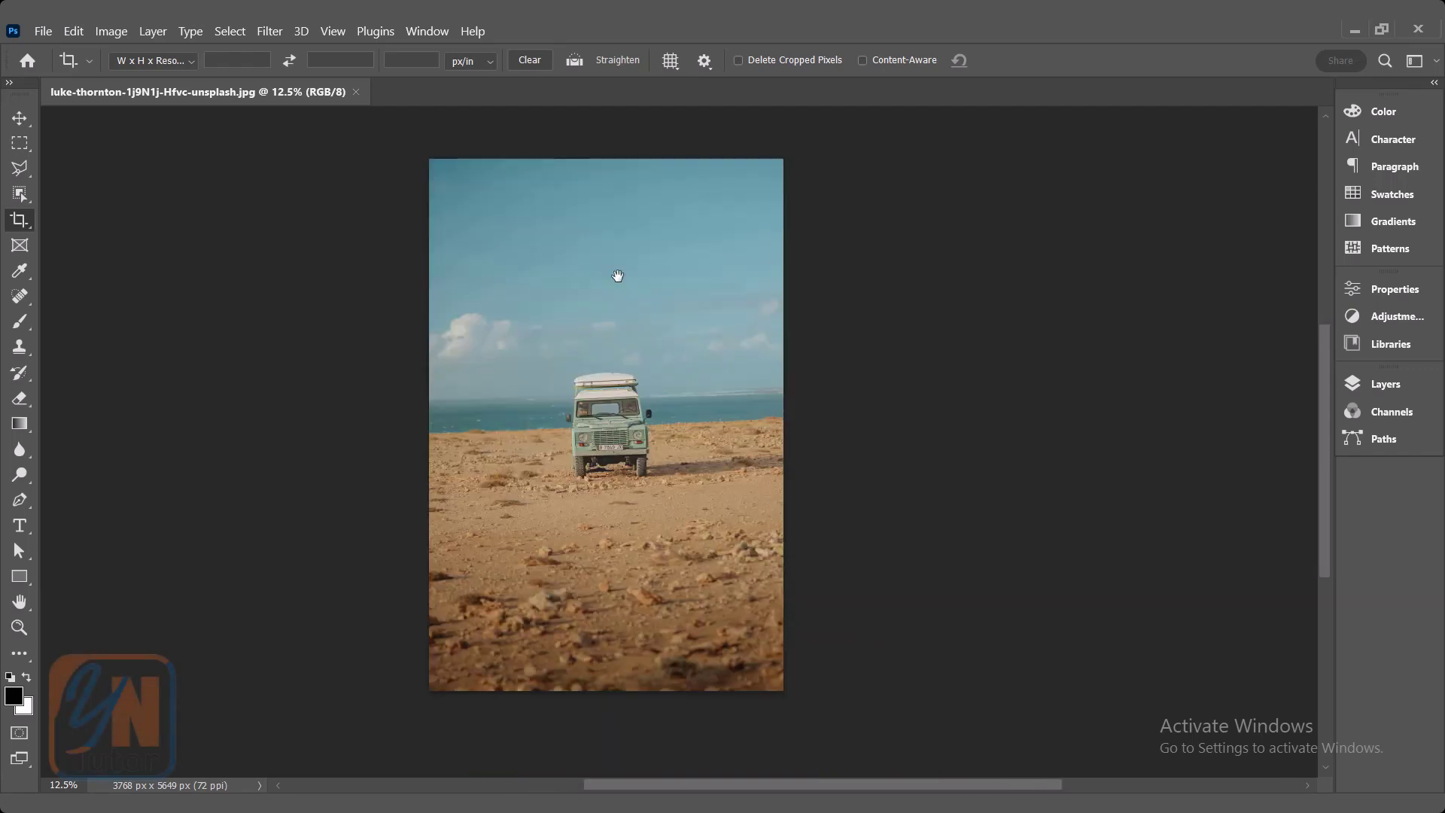
Step: Reset the crop frame to the full image and choose the Ratio crop preset
click(518, 334)
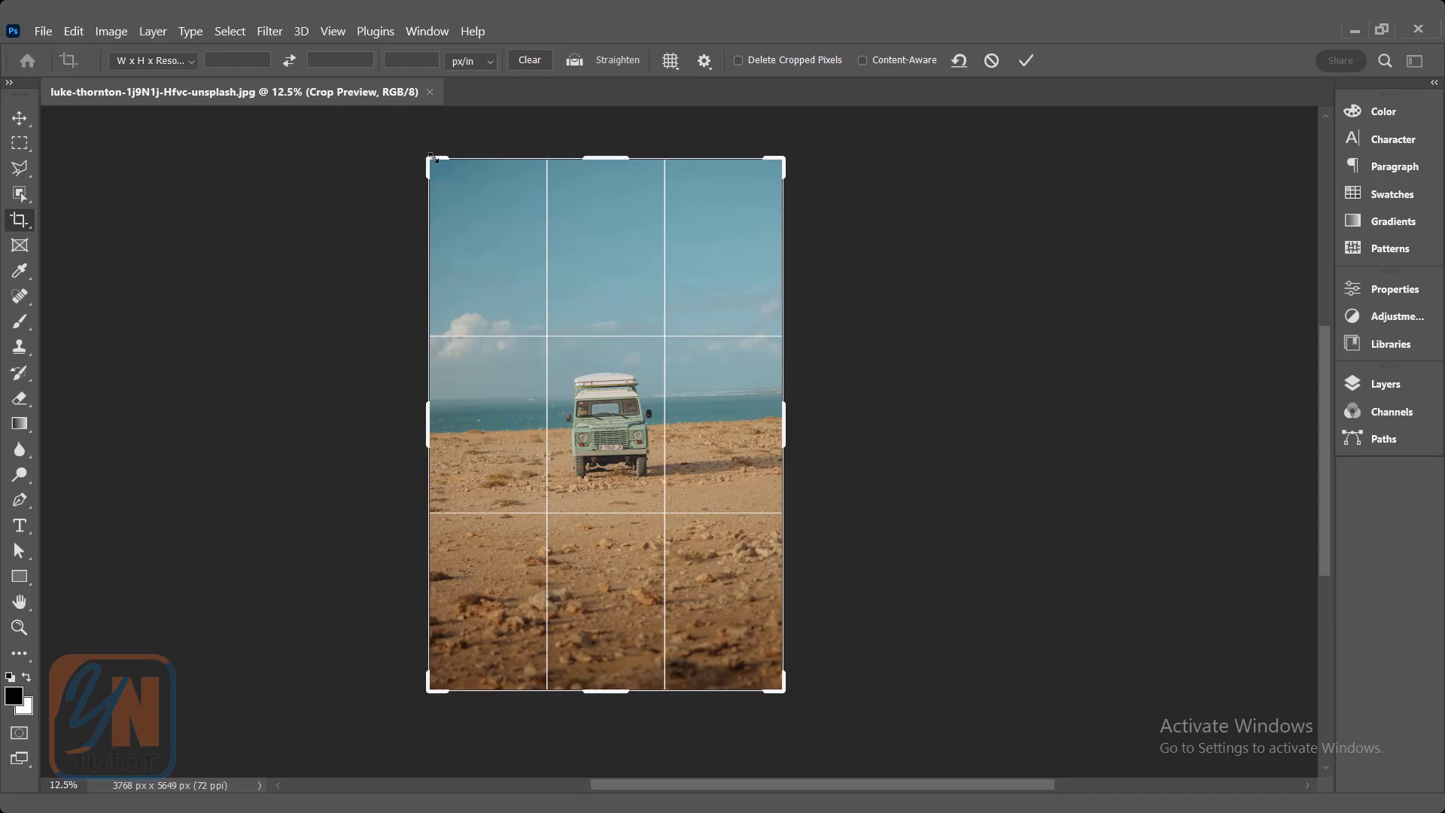
drag(430, 156, 450, 249)
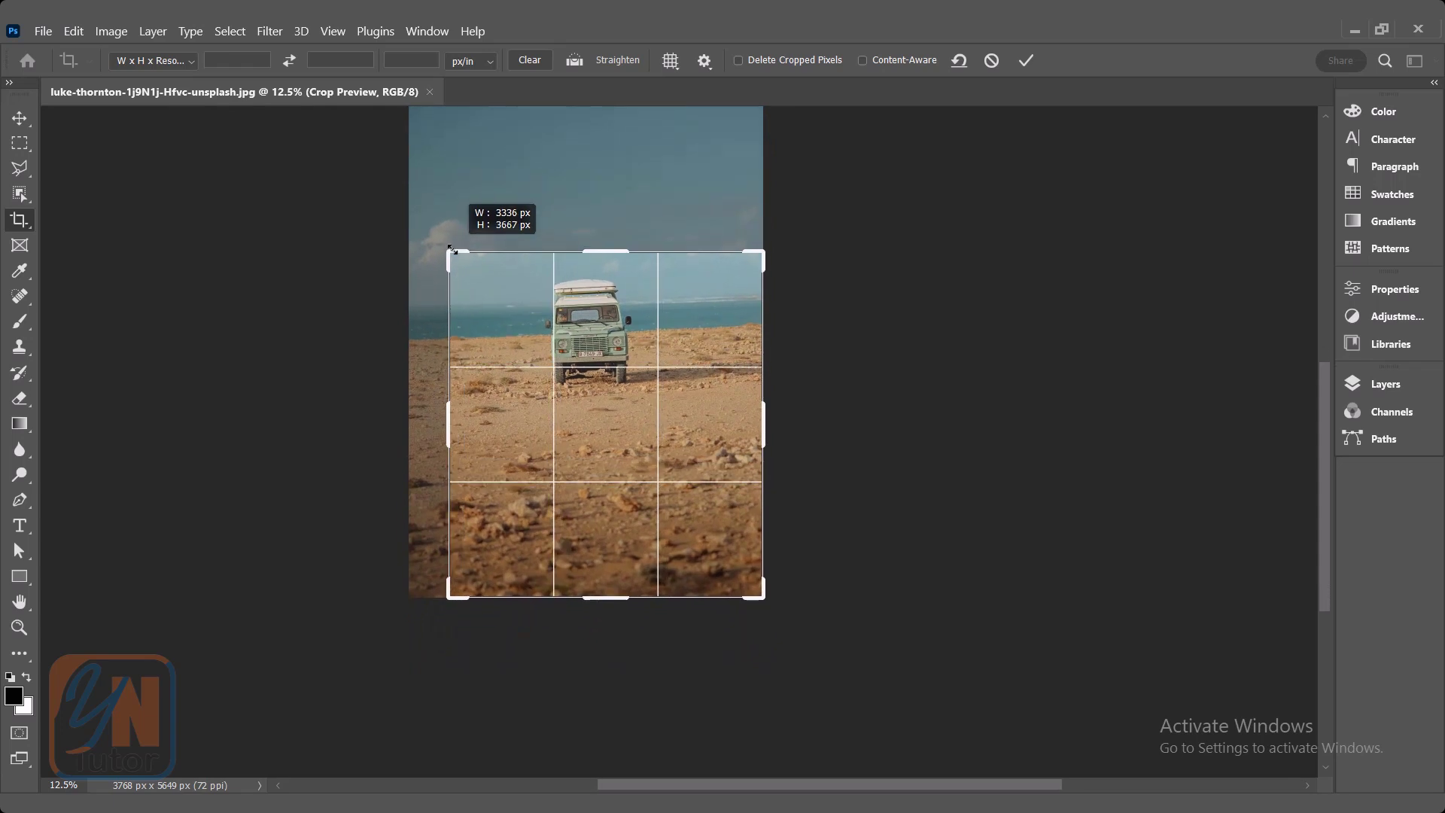
key(Escape)
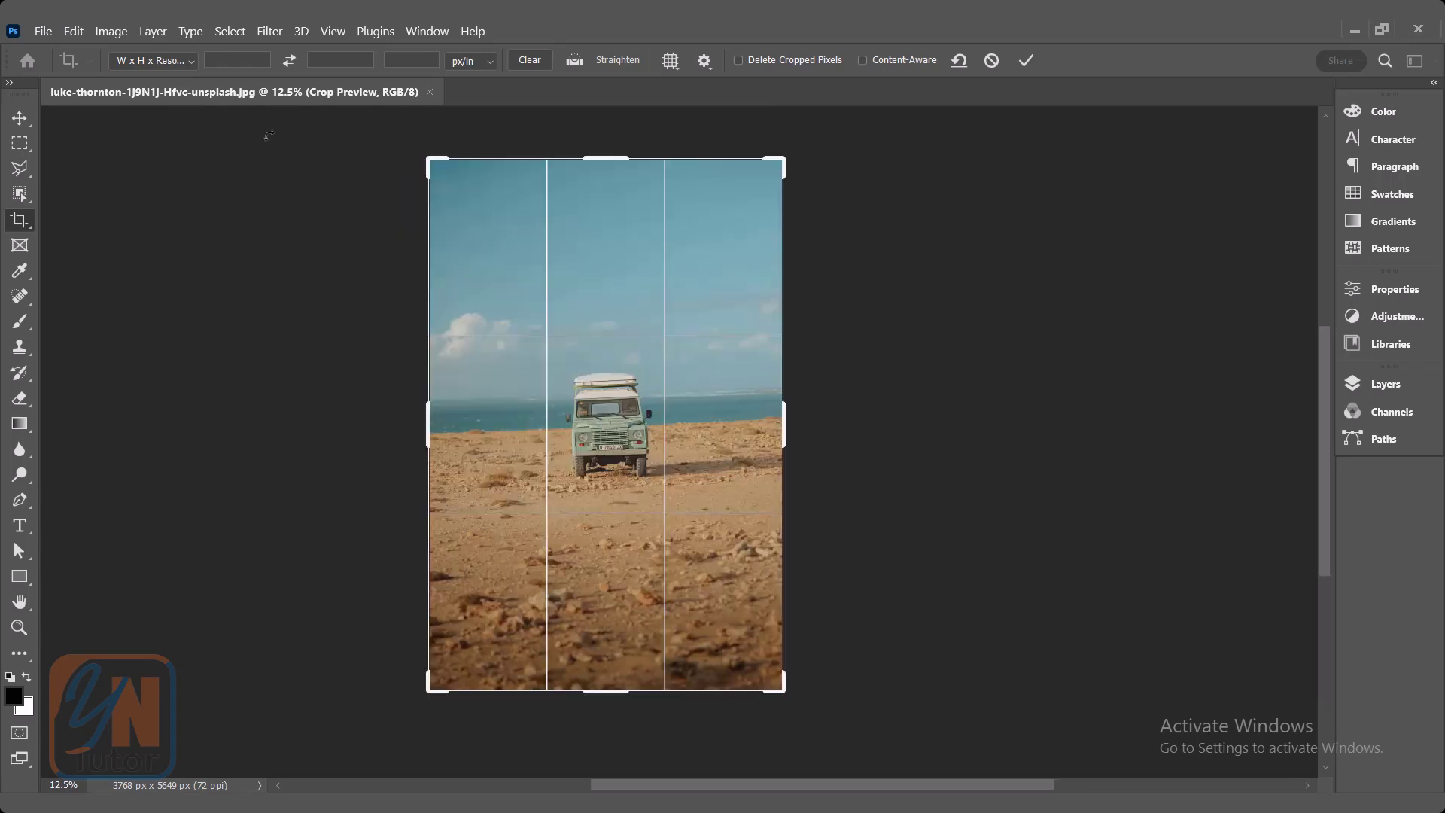
click(191, 61)
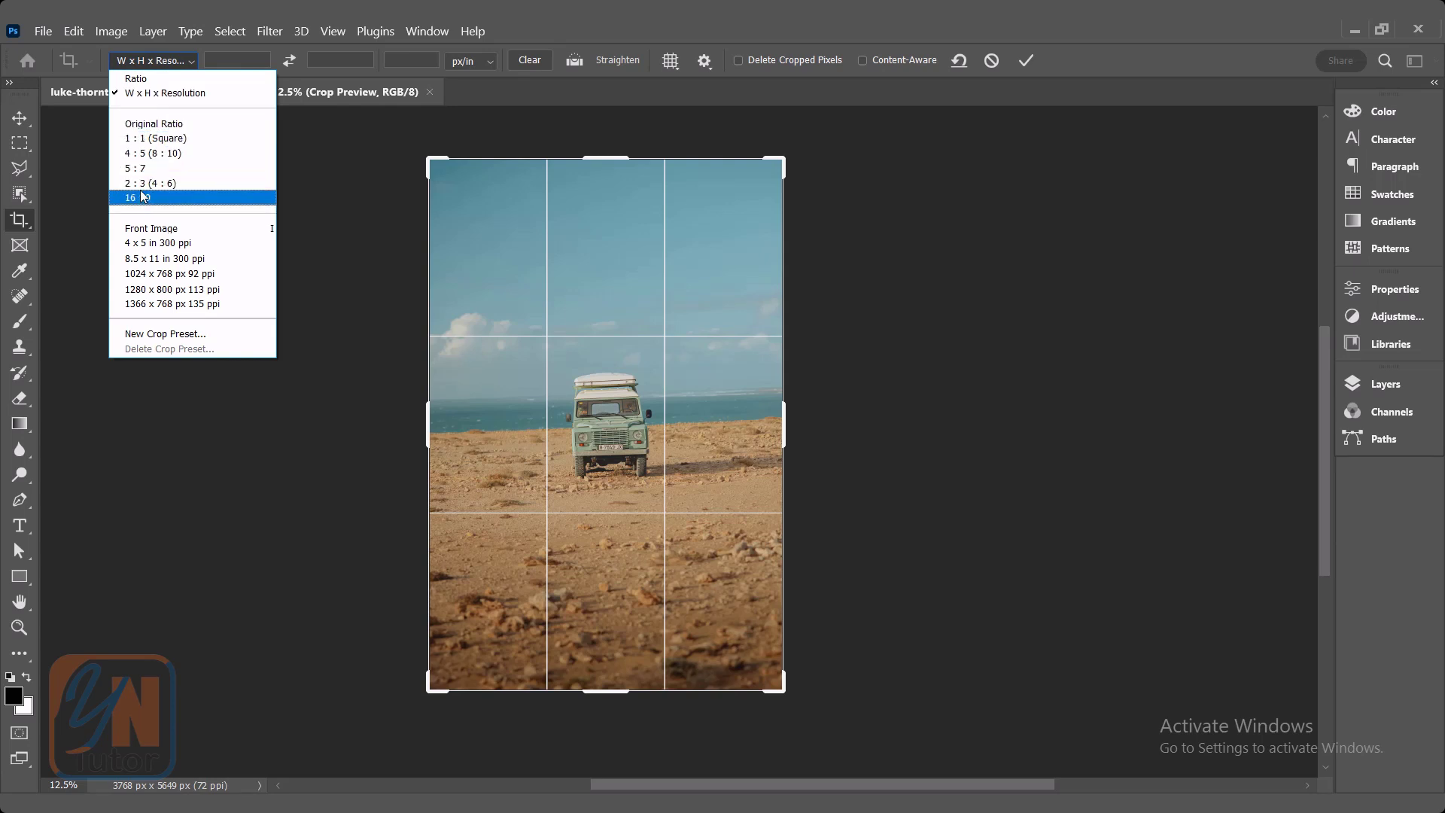
click(151, 79)
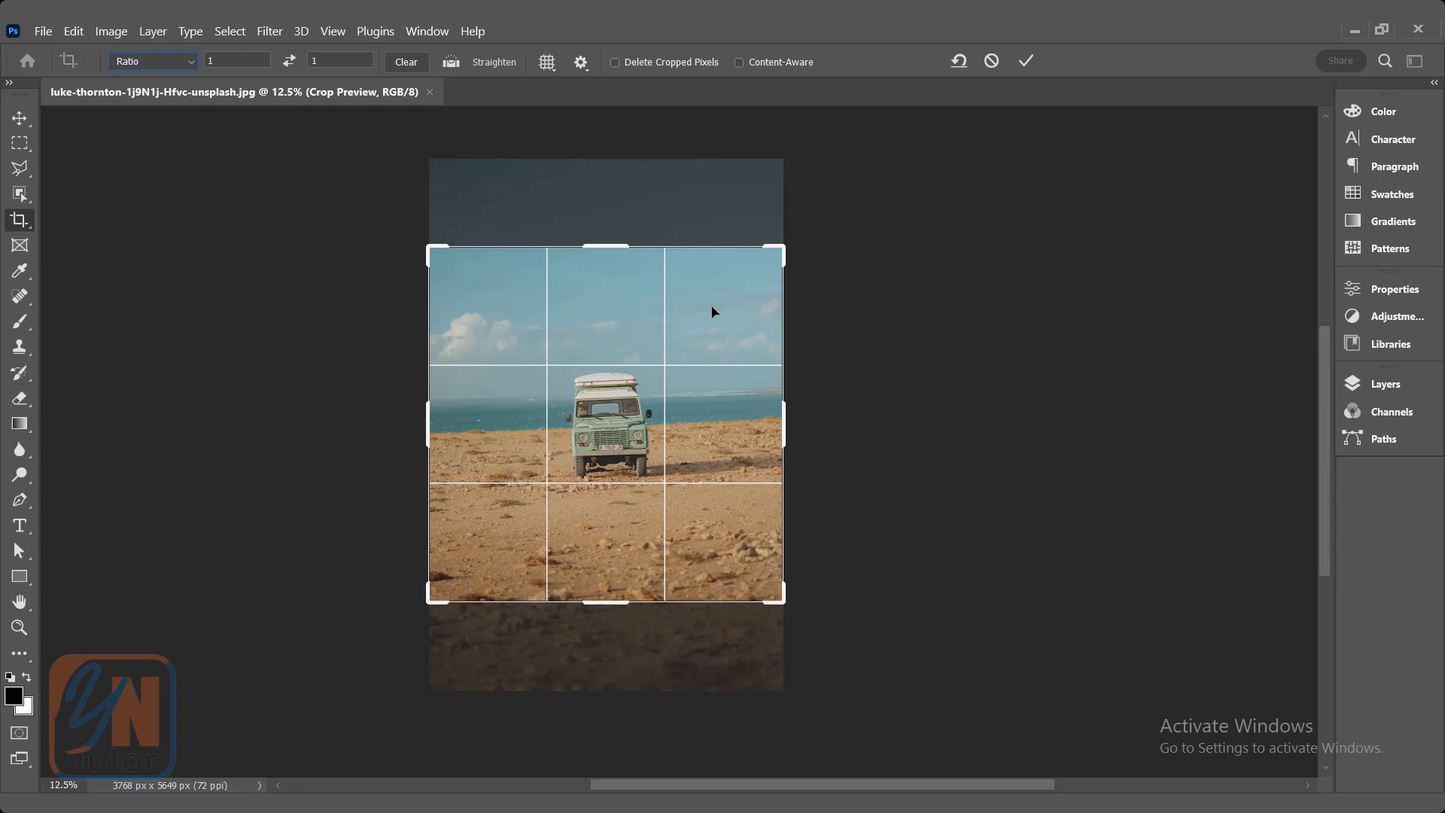
Step: Apply a 1:2 ratio crop, then undo it
click(327, 63)
text(2)
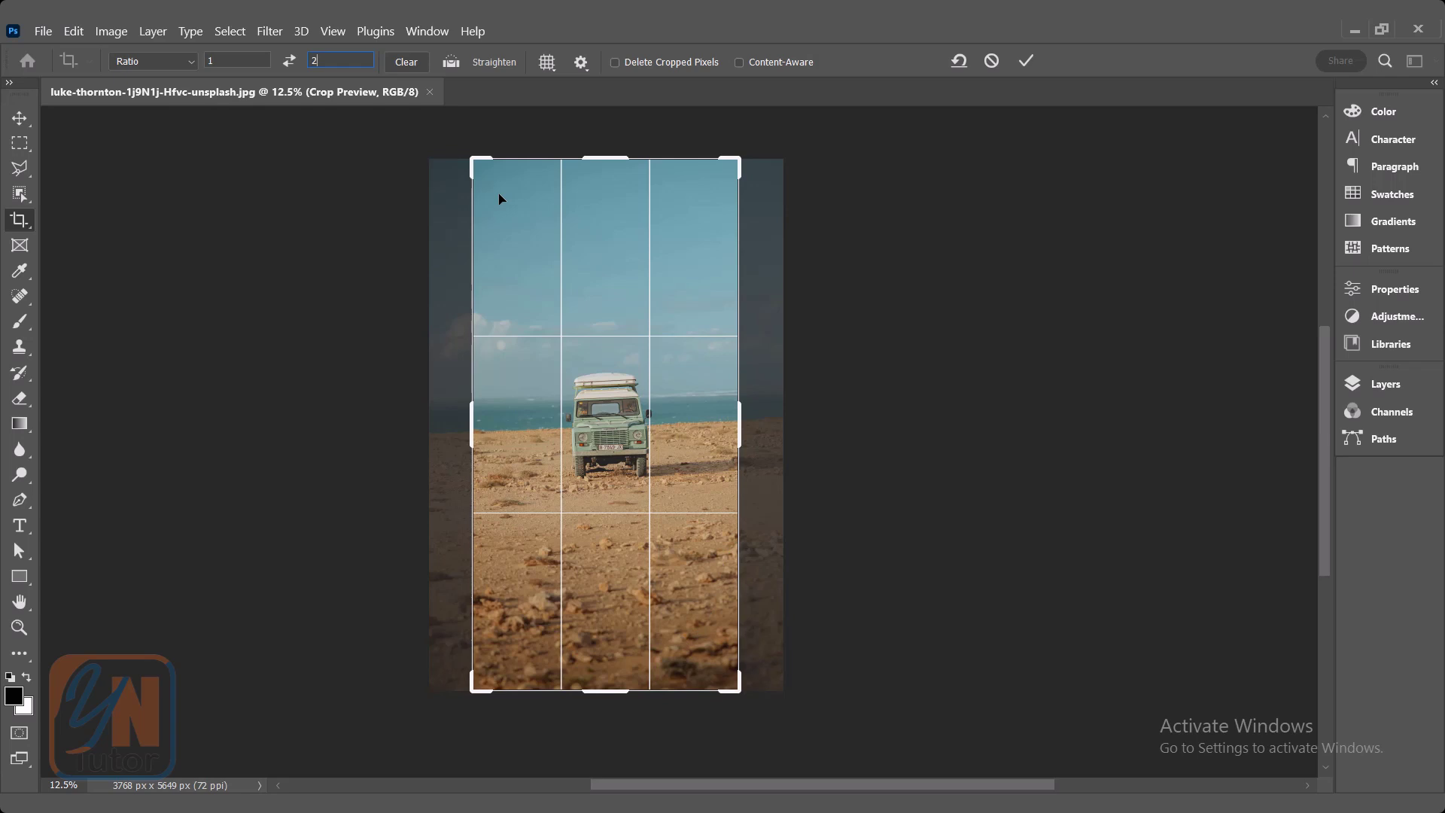
click(1027, 61)
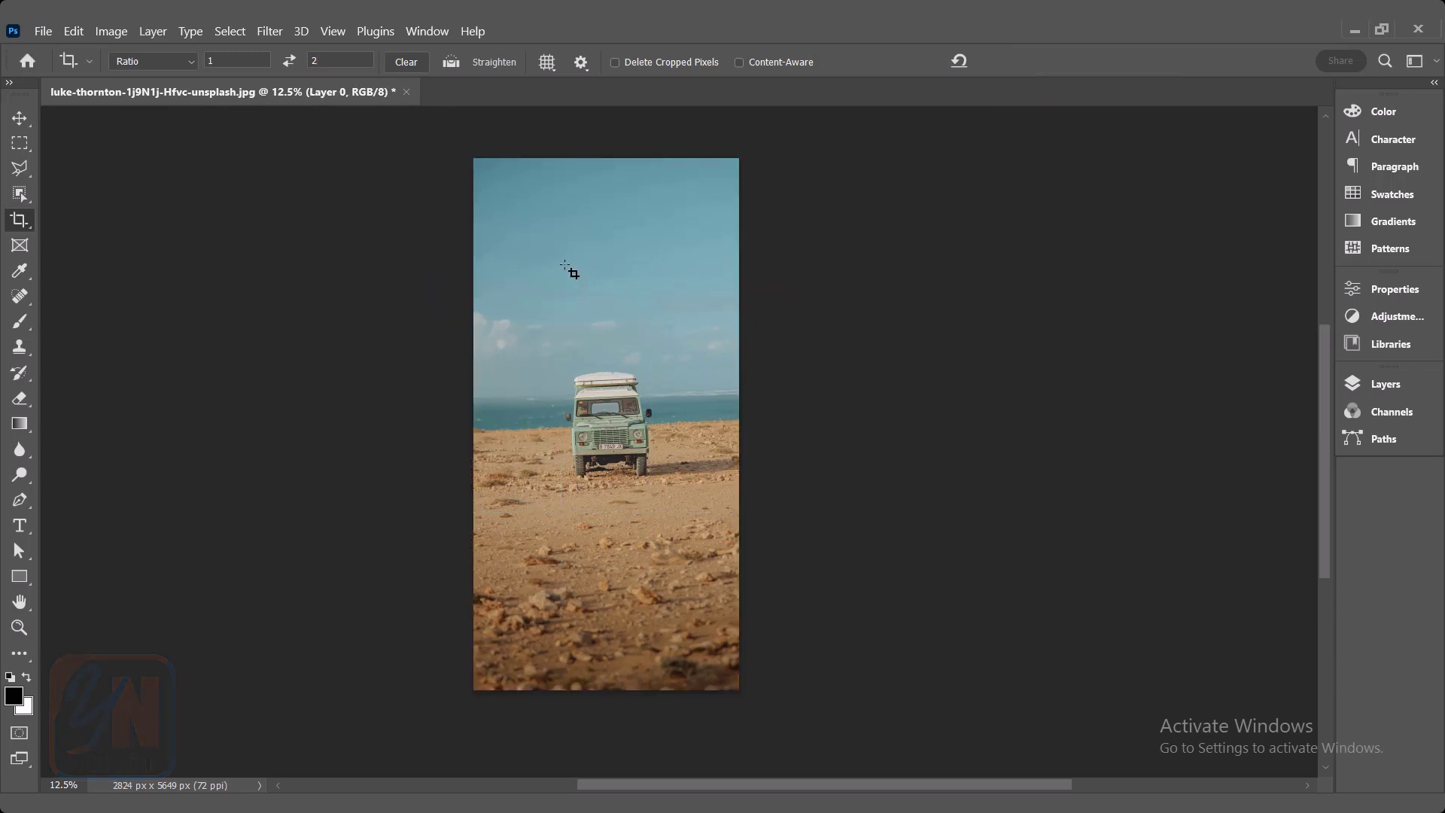
key(ctrl+z)
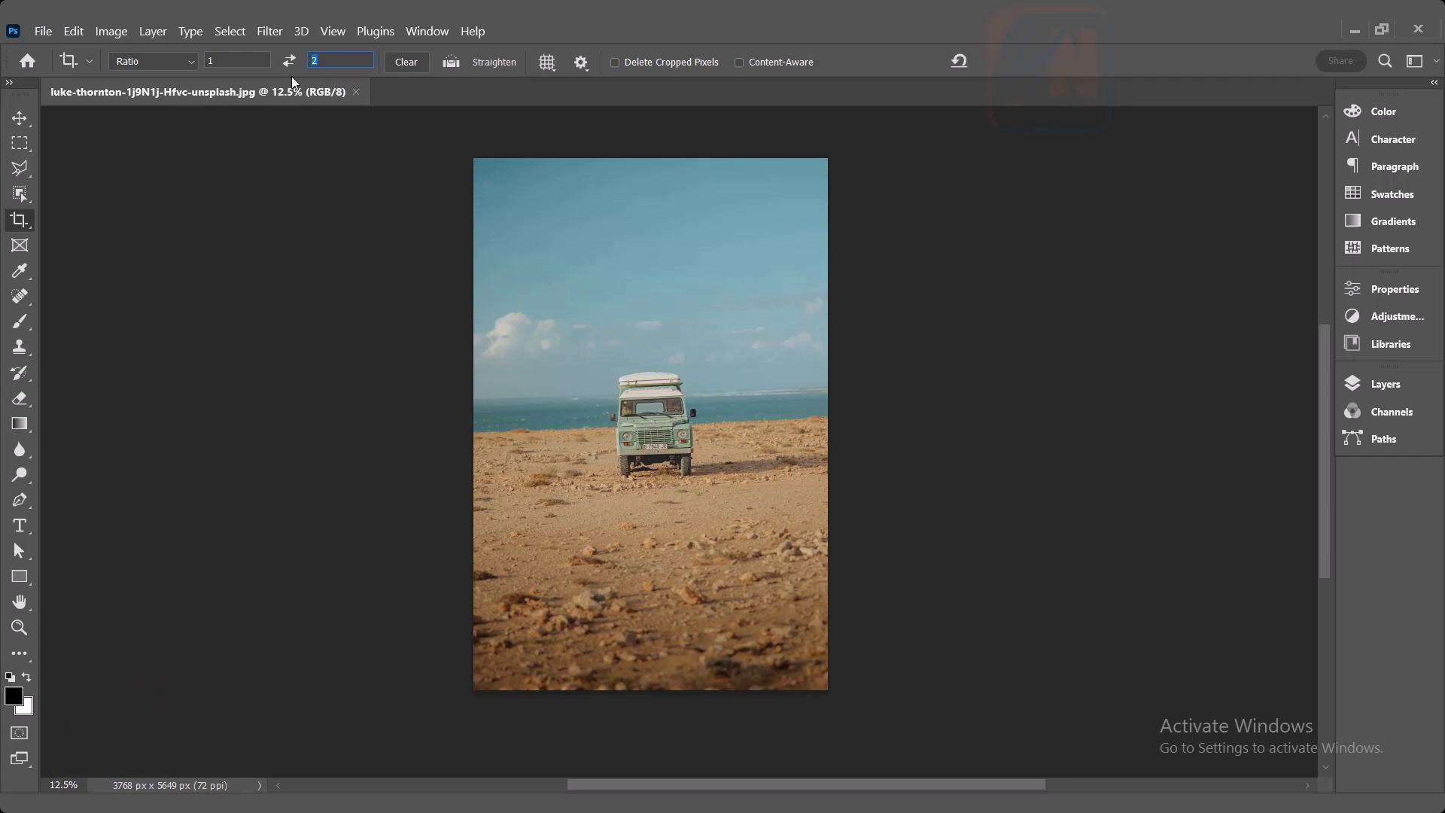
Step: Apply a 1:1 square crop of 3768 × 3768 px, then undo it
text(1)
key(Return)
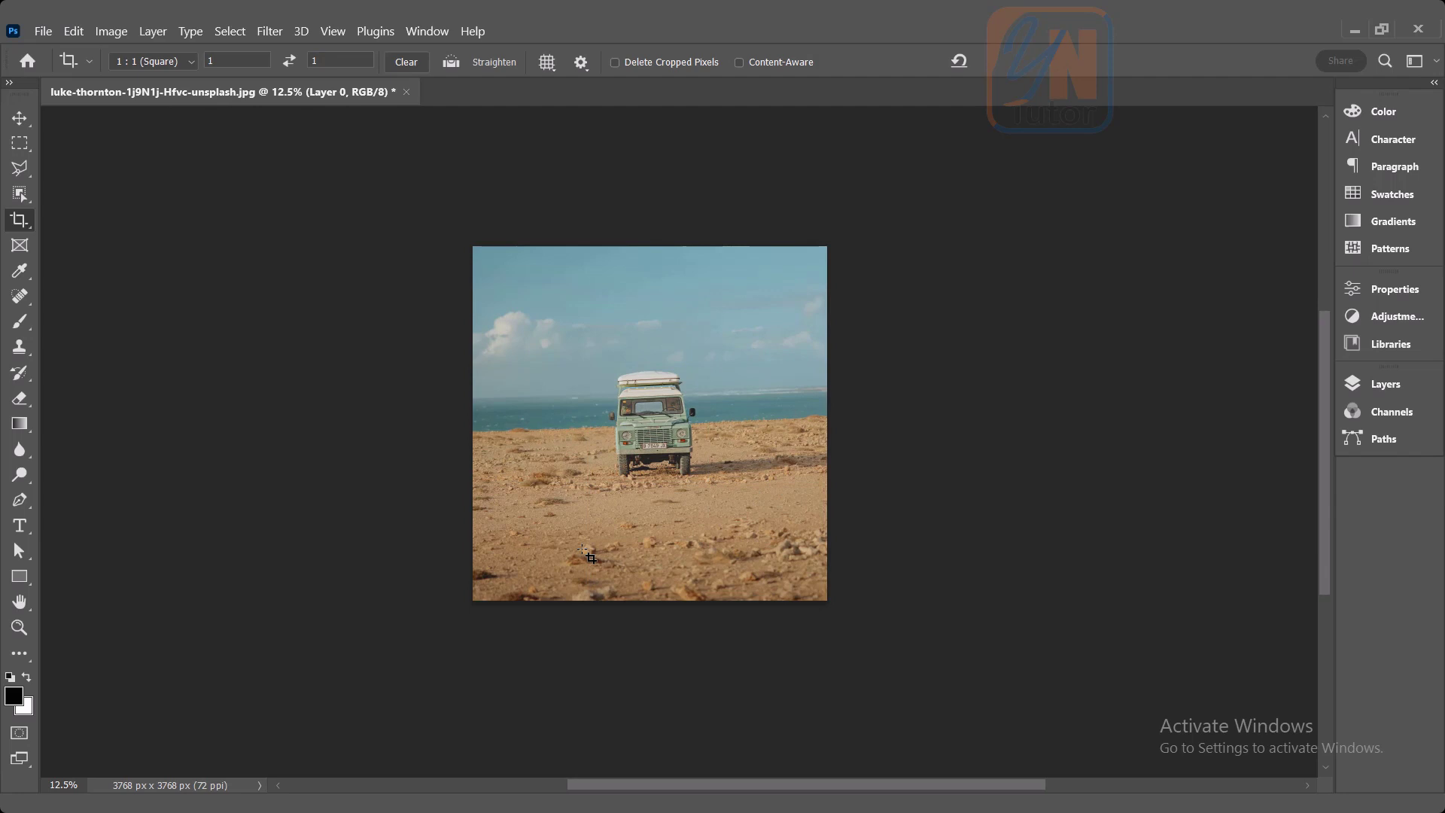
key(ctrl)
key(ctrl+z)
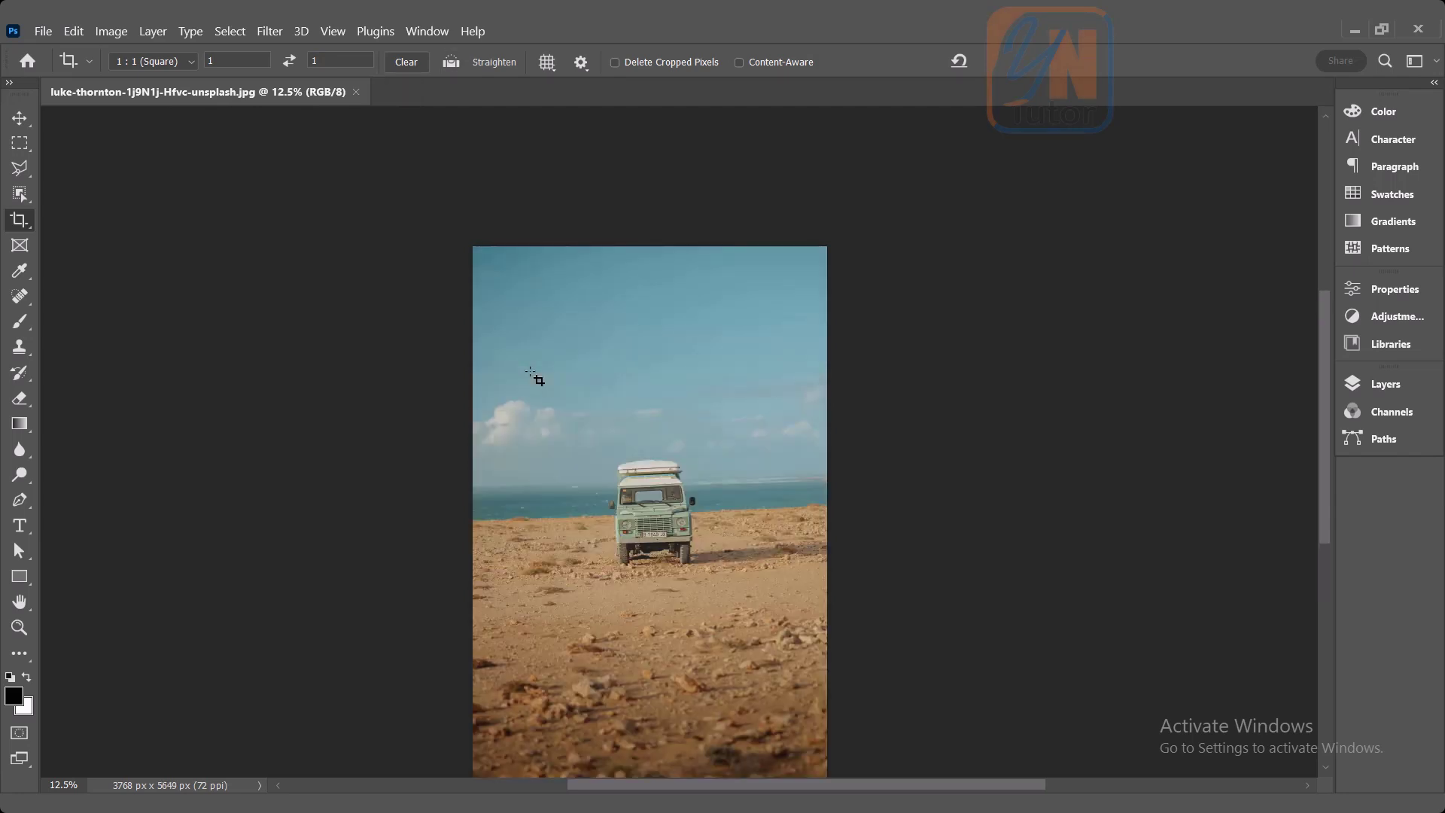
Step: Crop with the W x H x Resolution preset at 1 px width and 1 px height
click(180, 61)
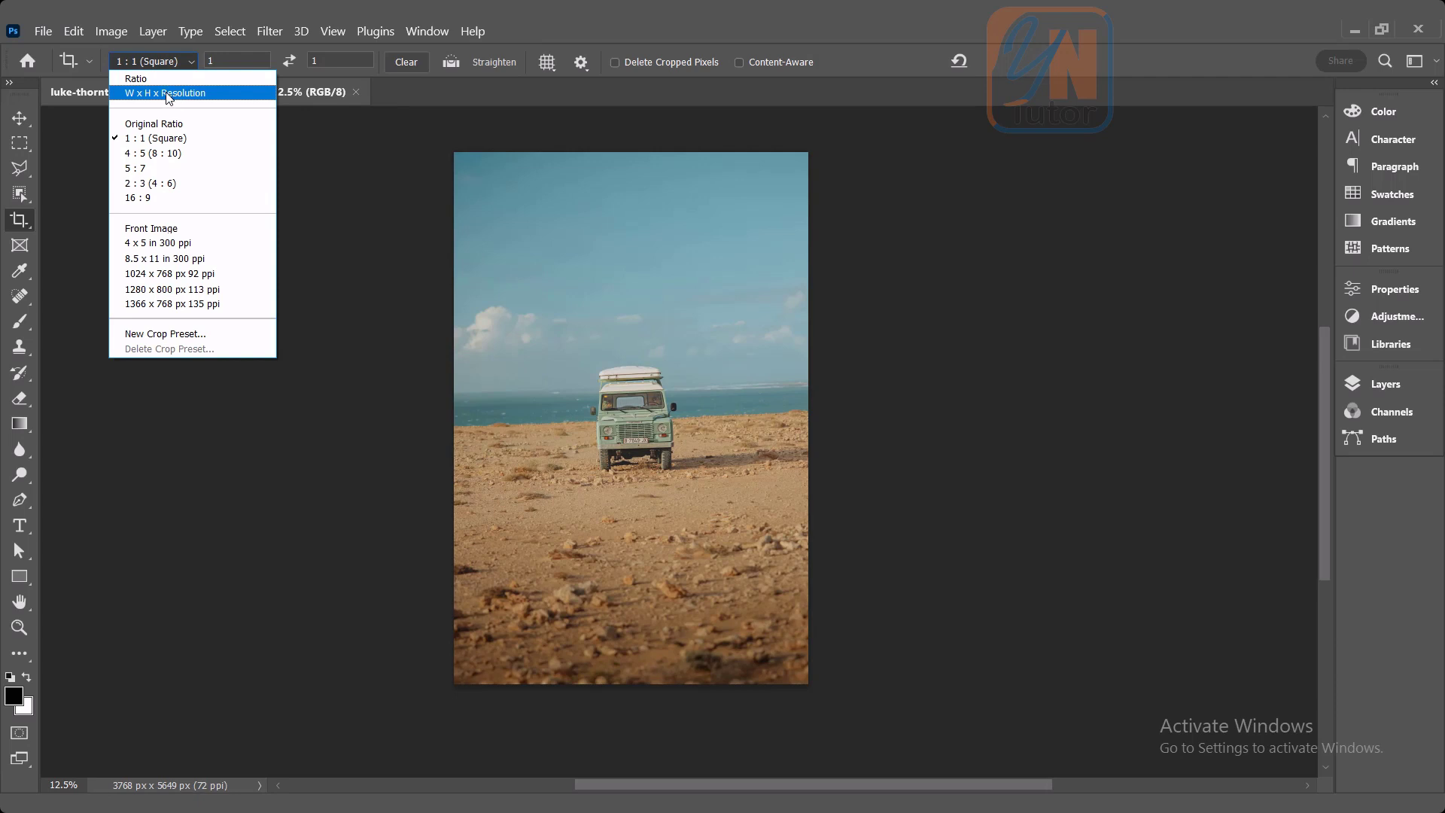
click(168, 95)
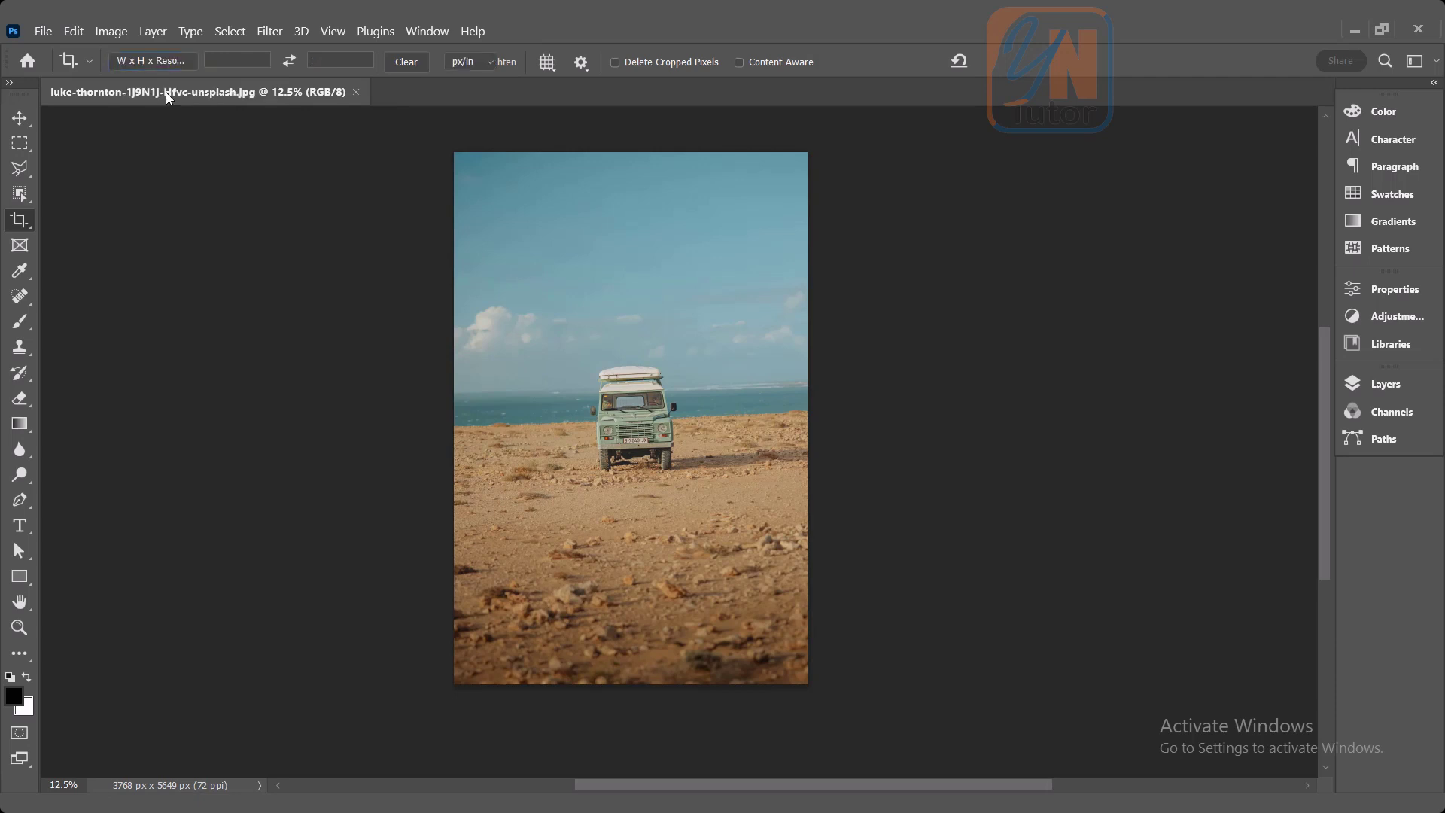
click(224, 62)
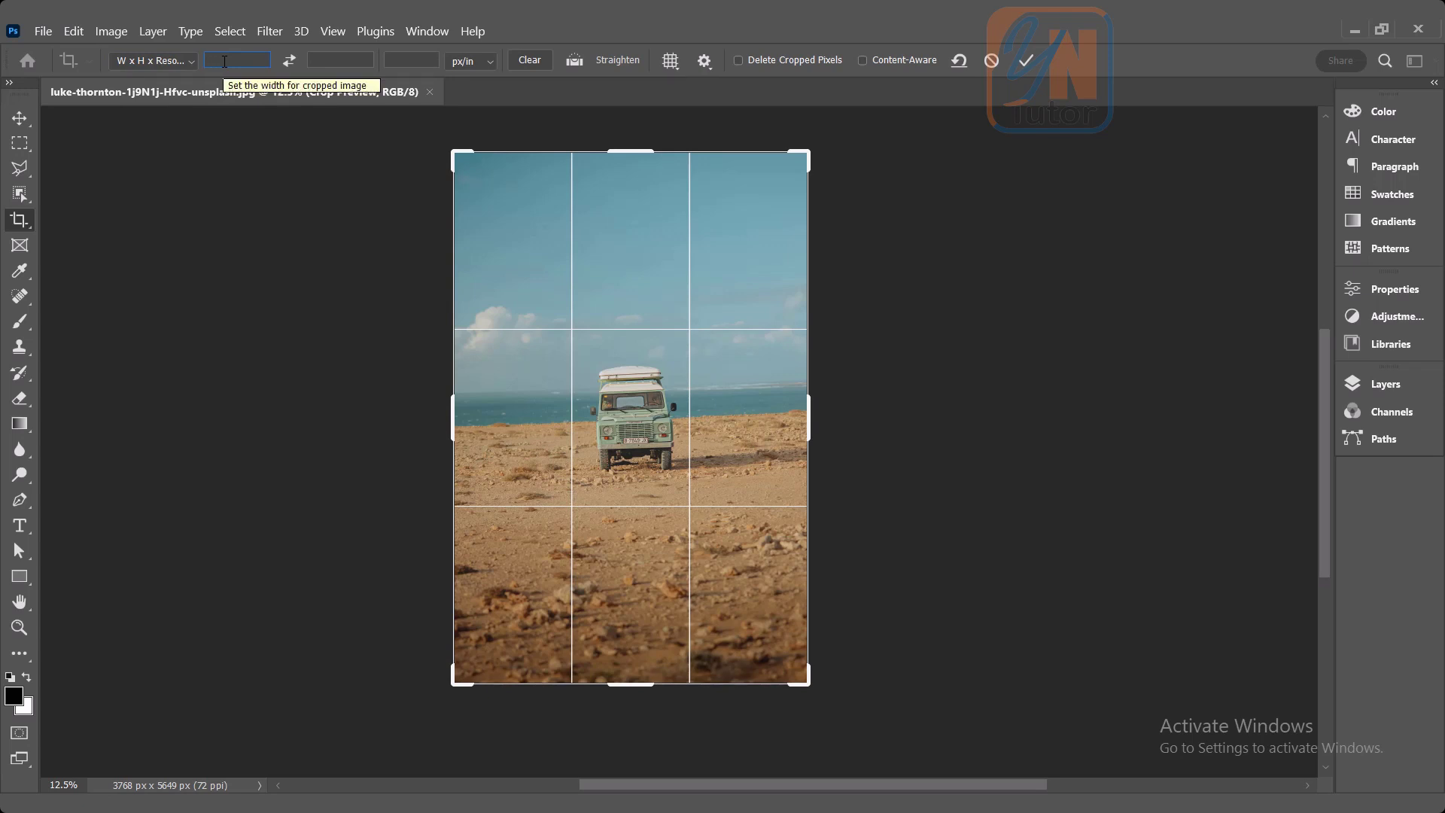
text(1)
click(338, 62)
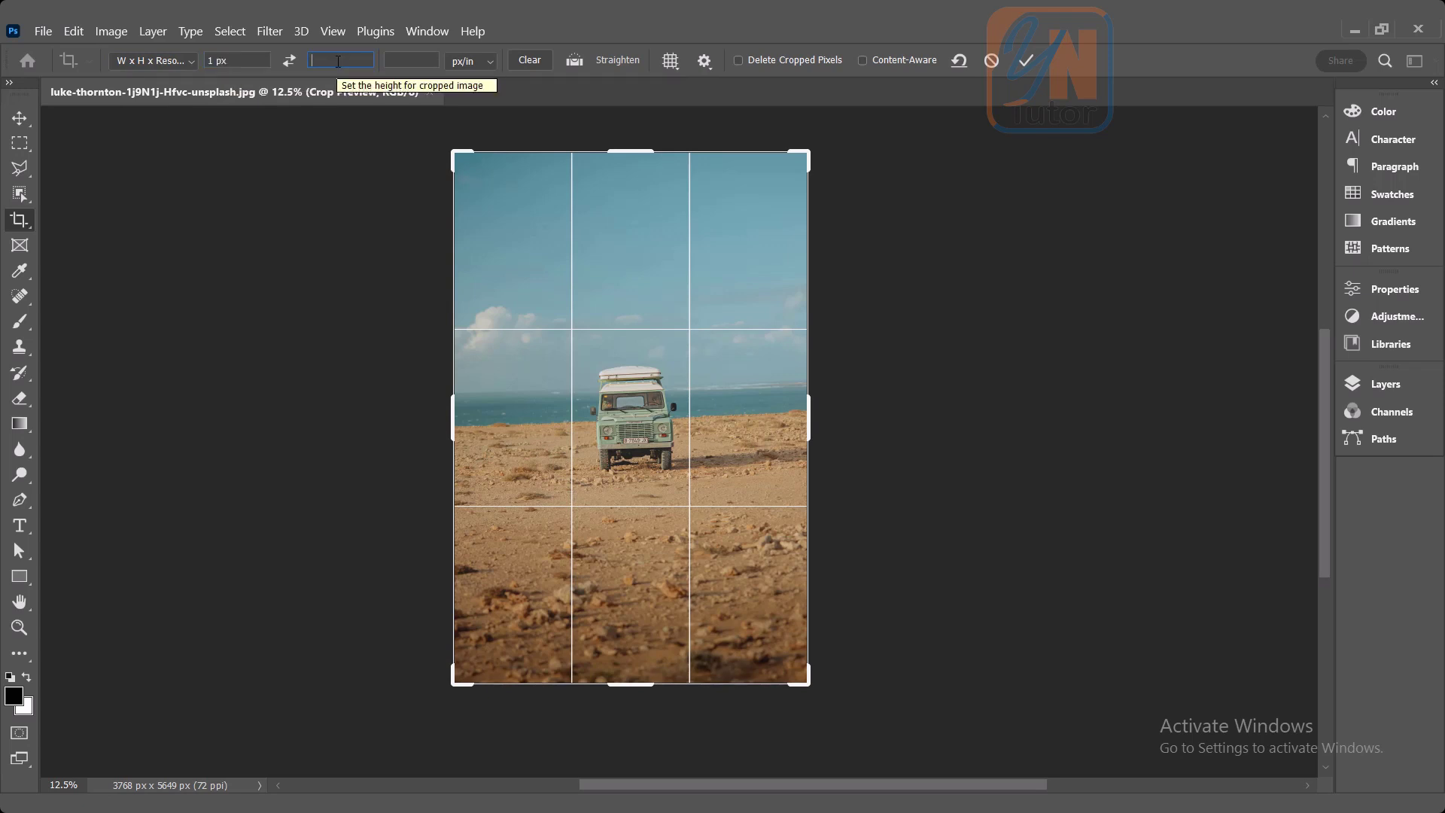
text(1)
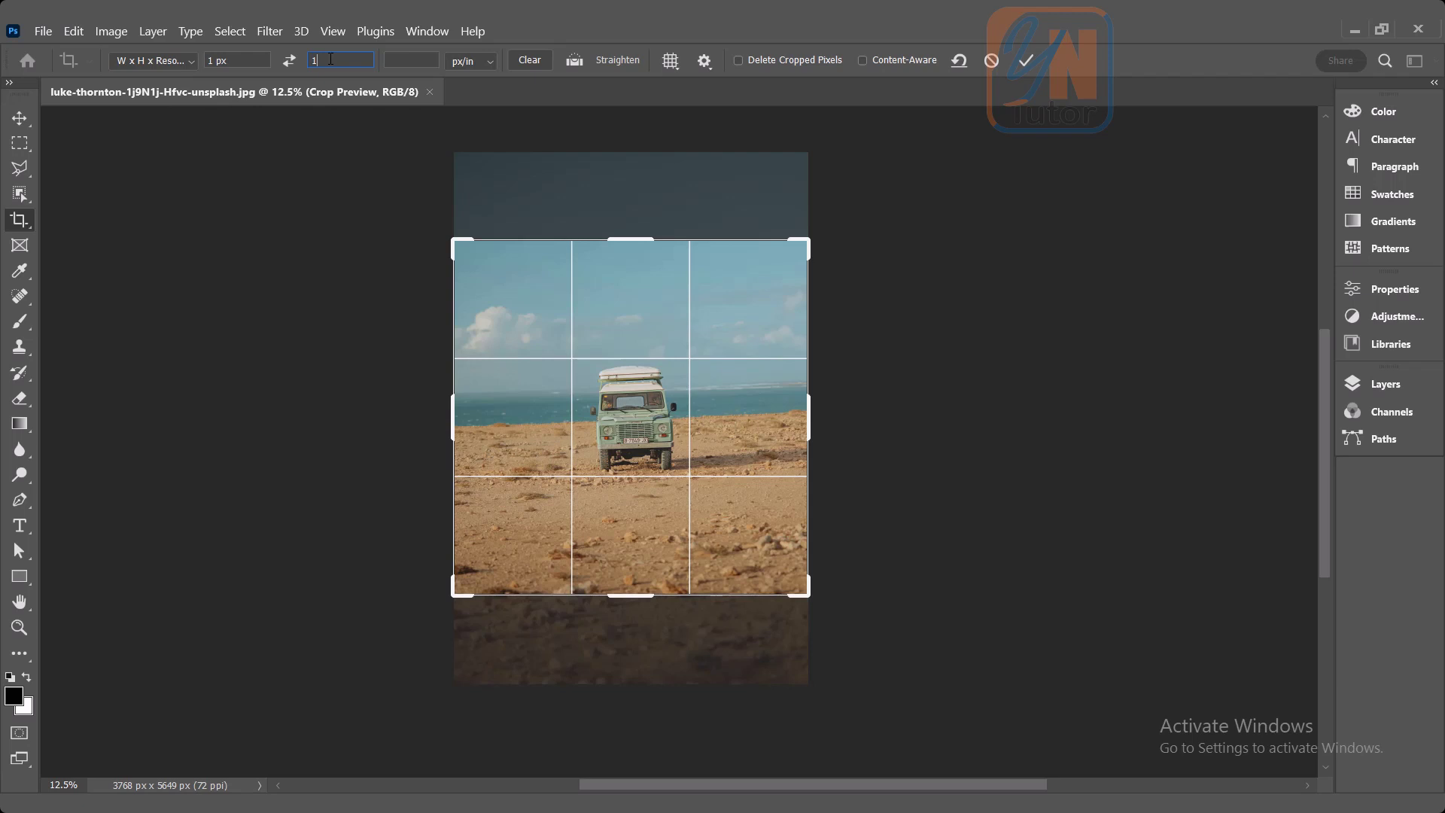
key(Return)
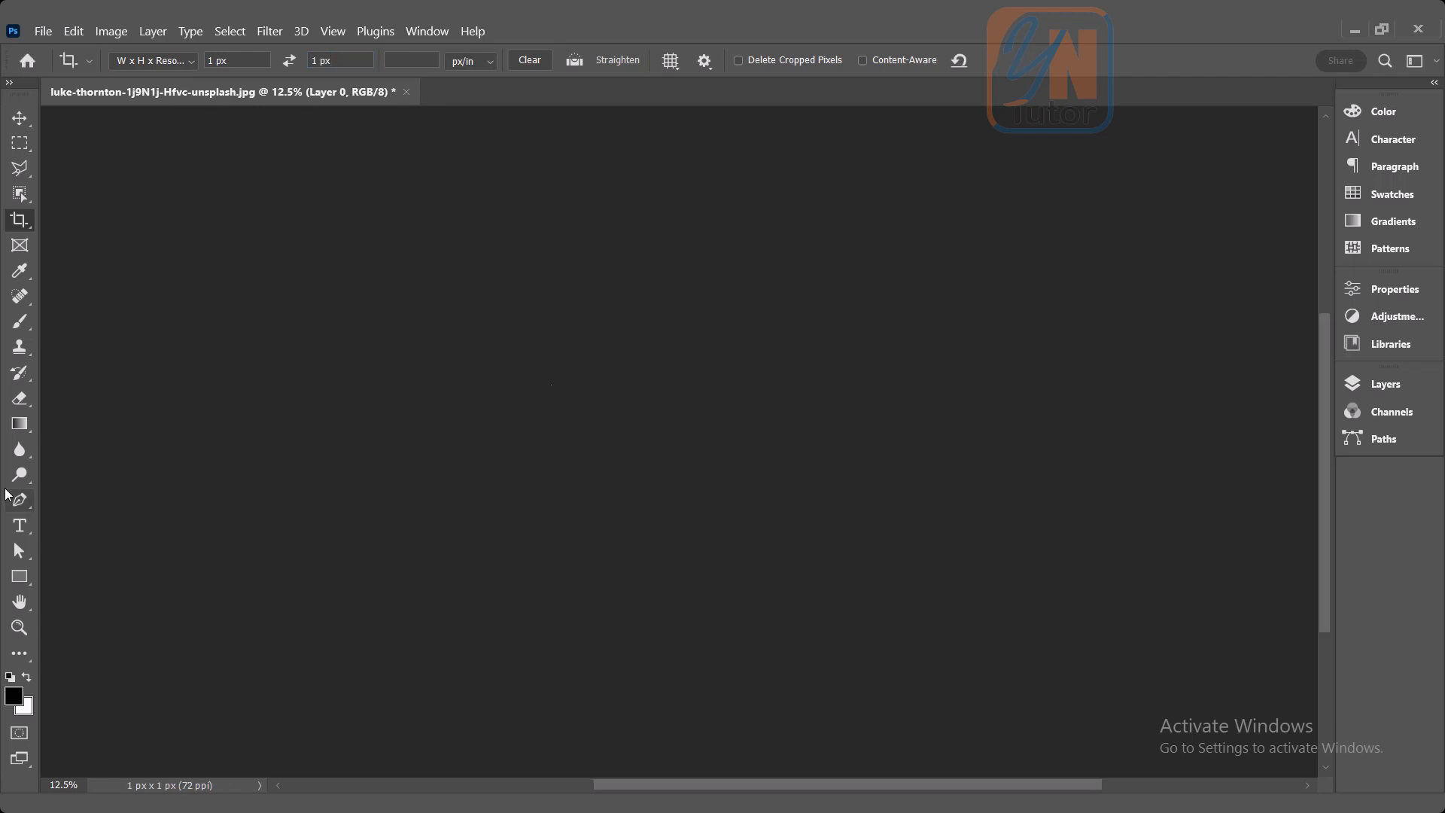
Step: Zoom the single pixel to fill the view, then revert the 1 × 1 px crop
click(19, 627)
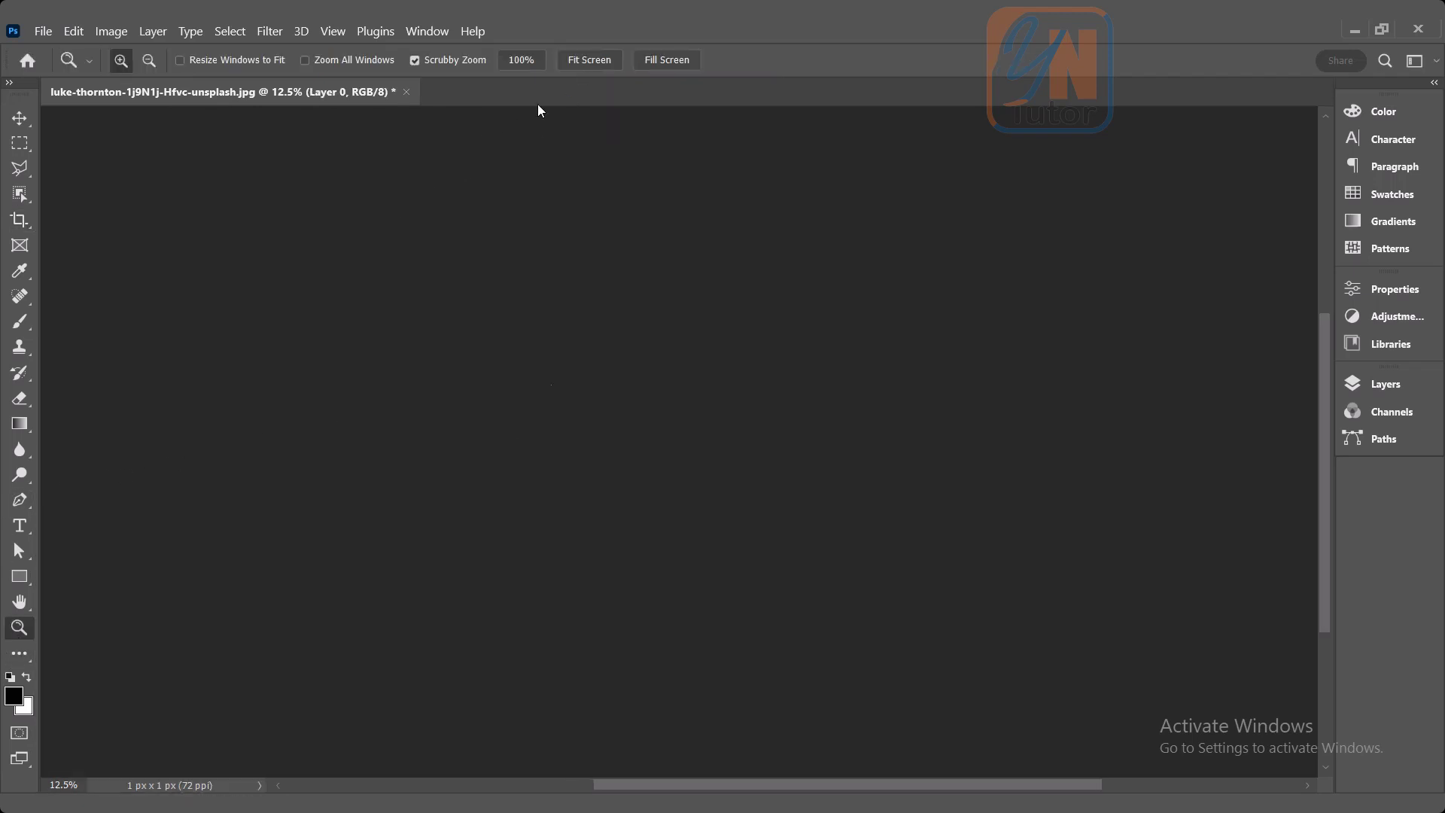
click(588, 60)
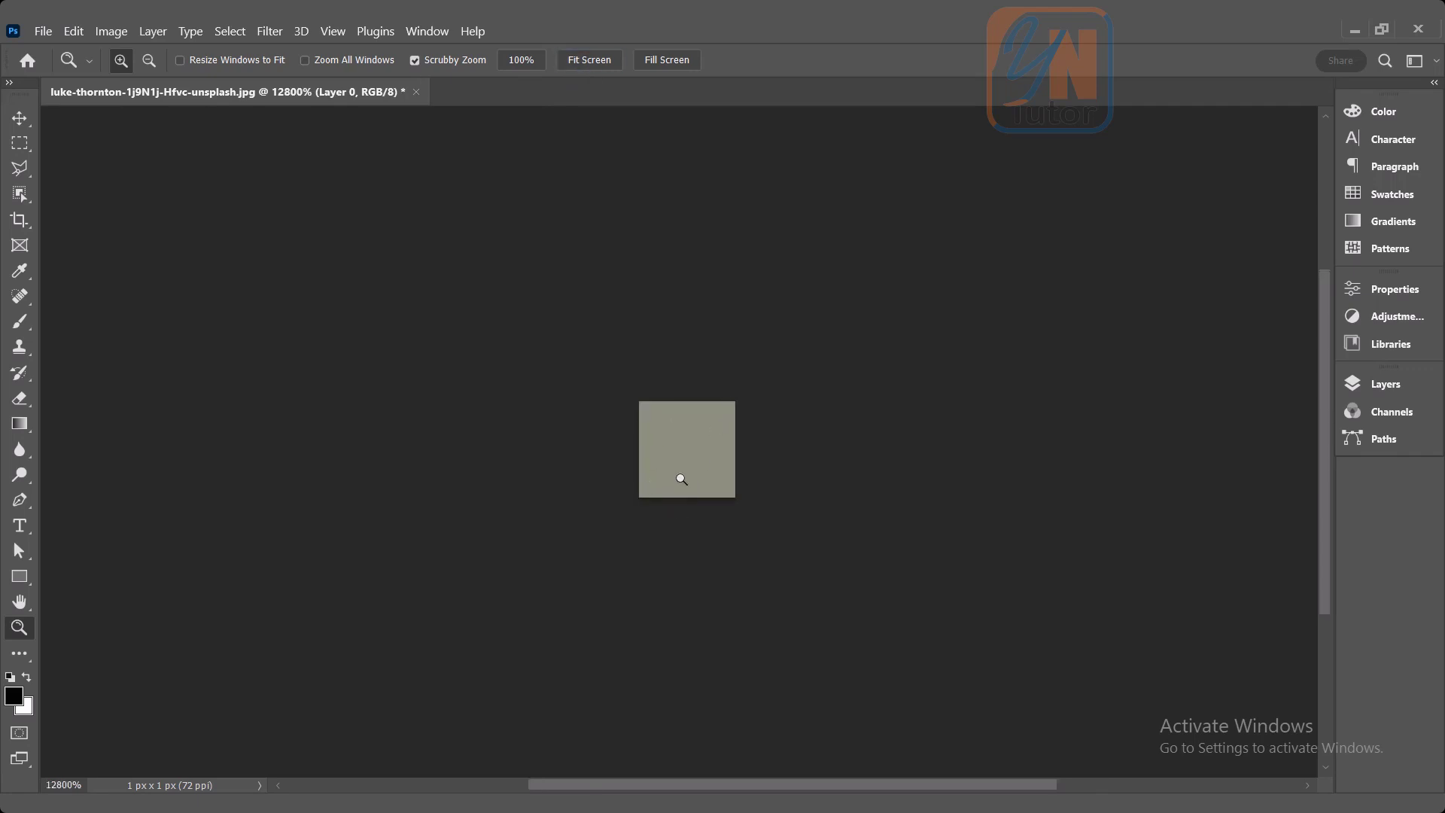
key(F12)
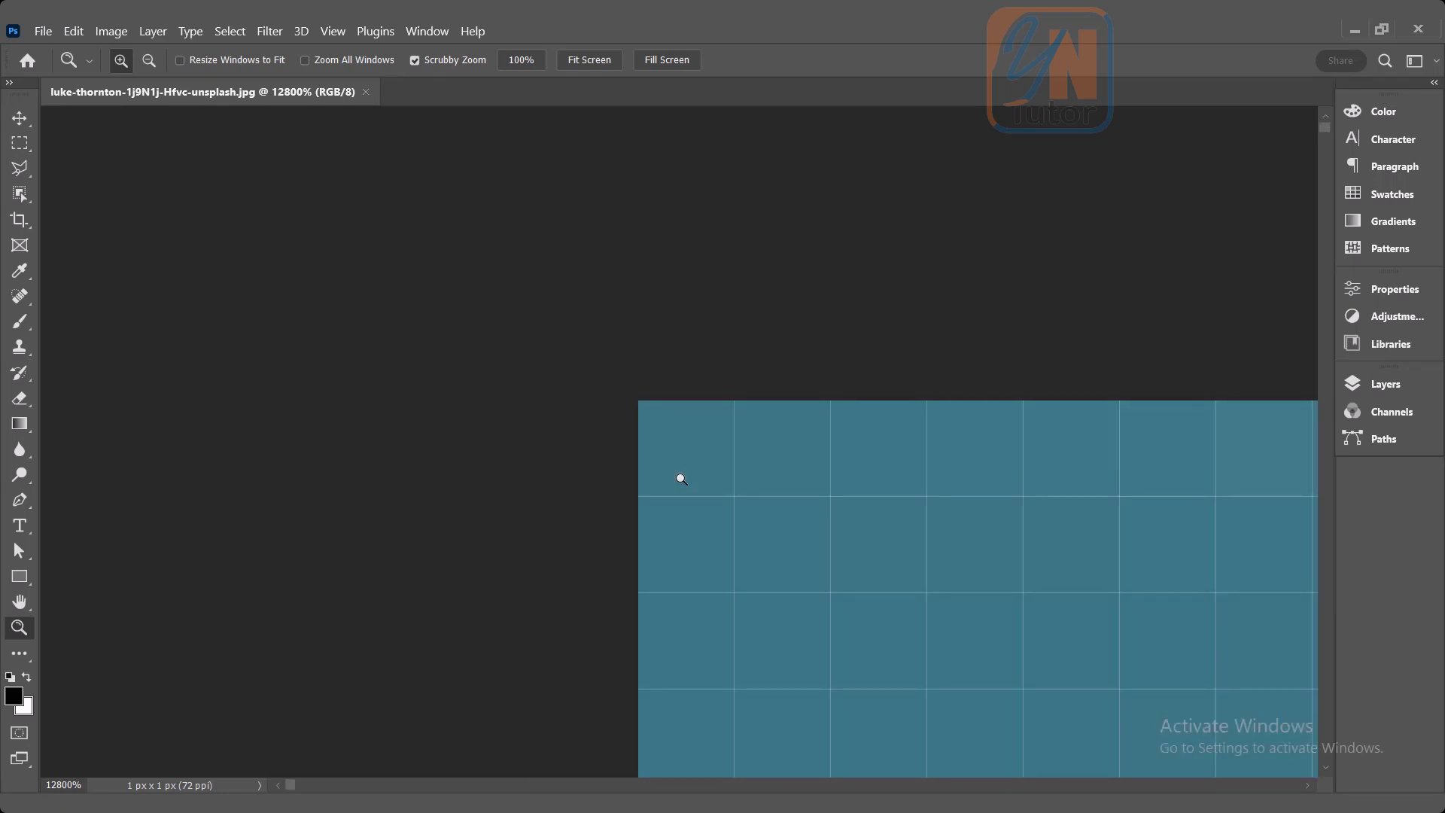
Step: Fit the jeep photo on screen and set the crop preset to Original Ratio
click(588, 60)
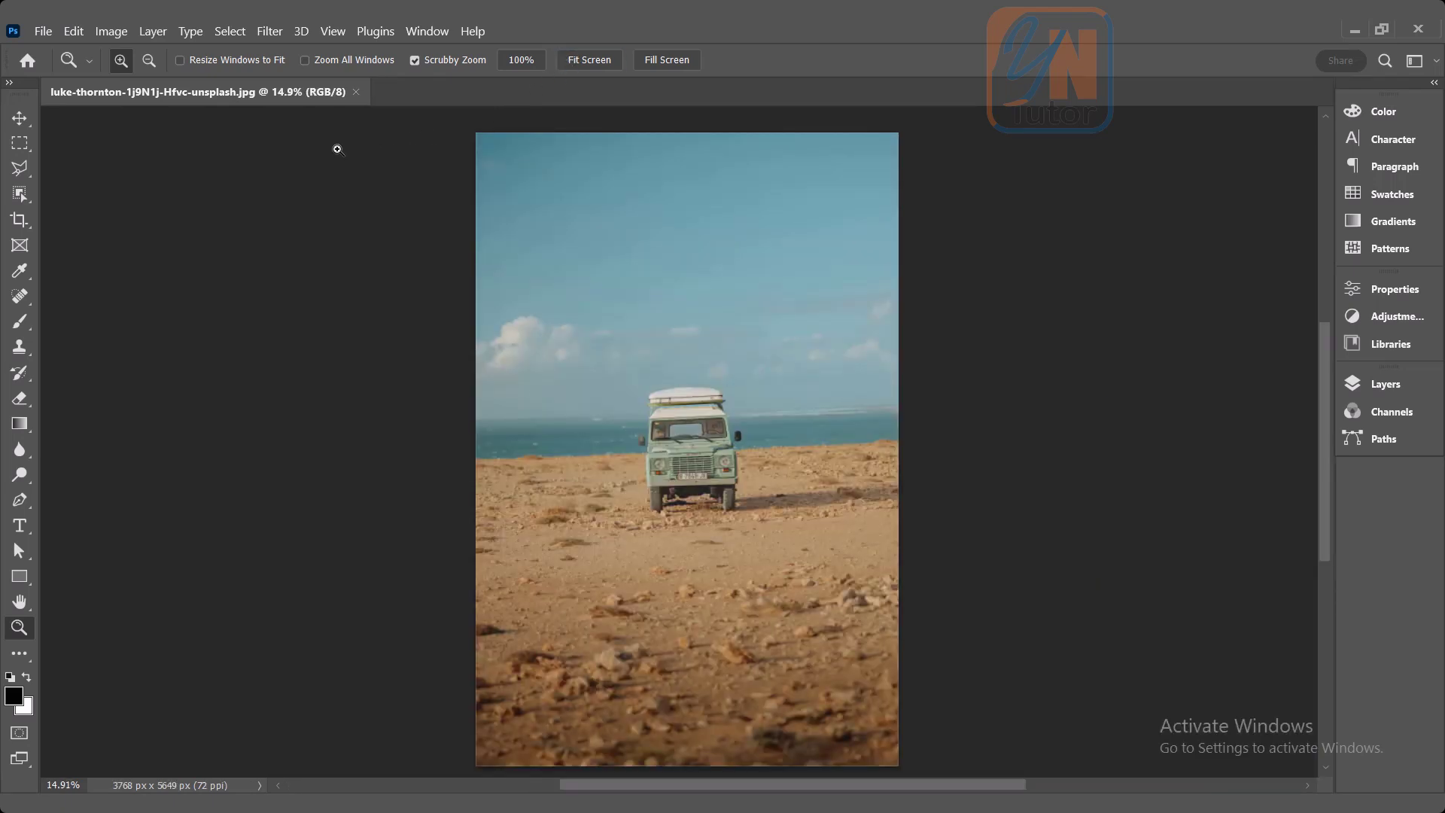
click(25, 219)
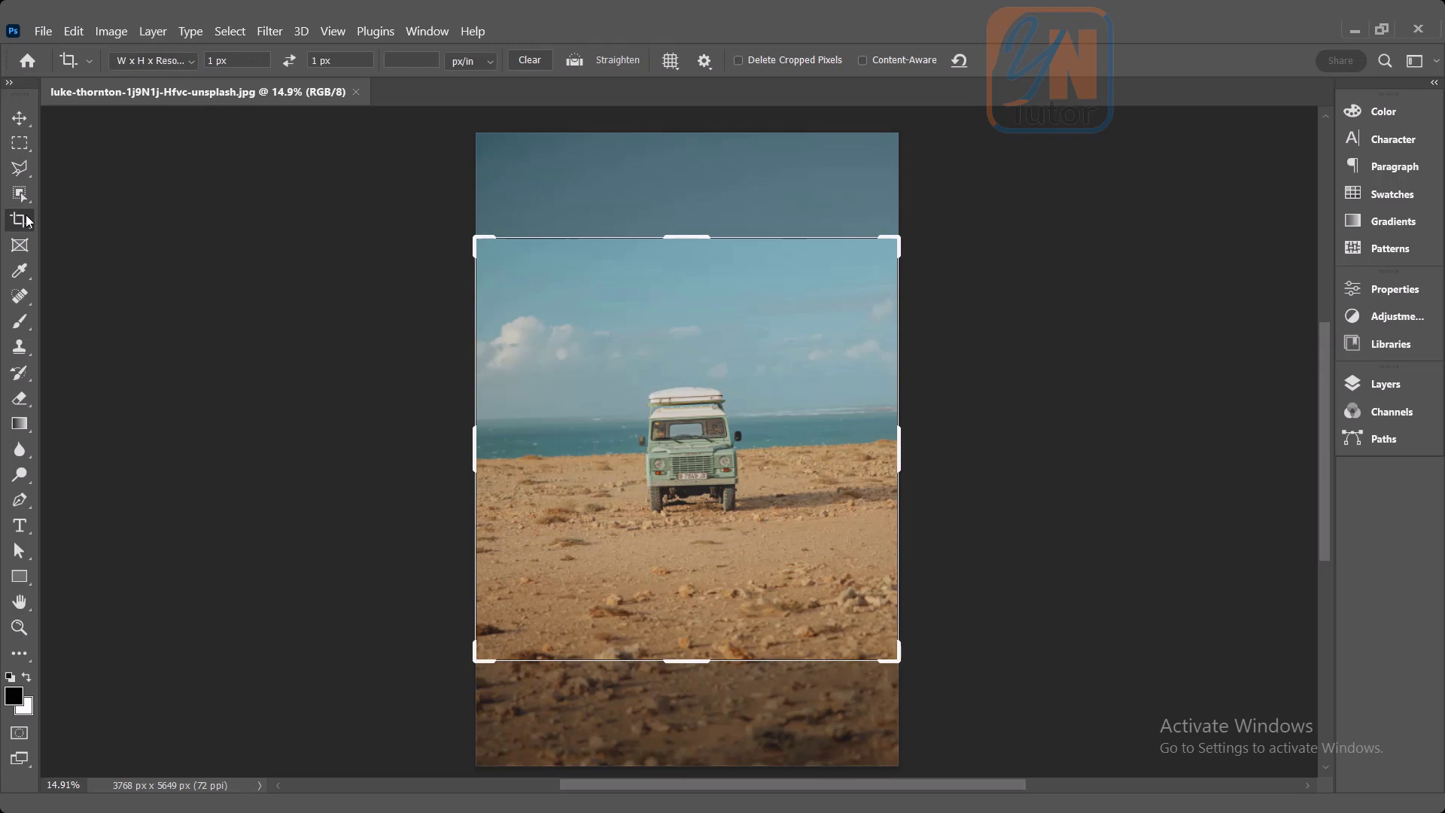
click(190, 60)
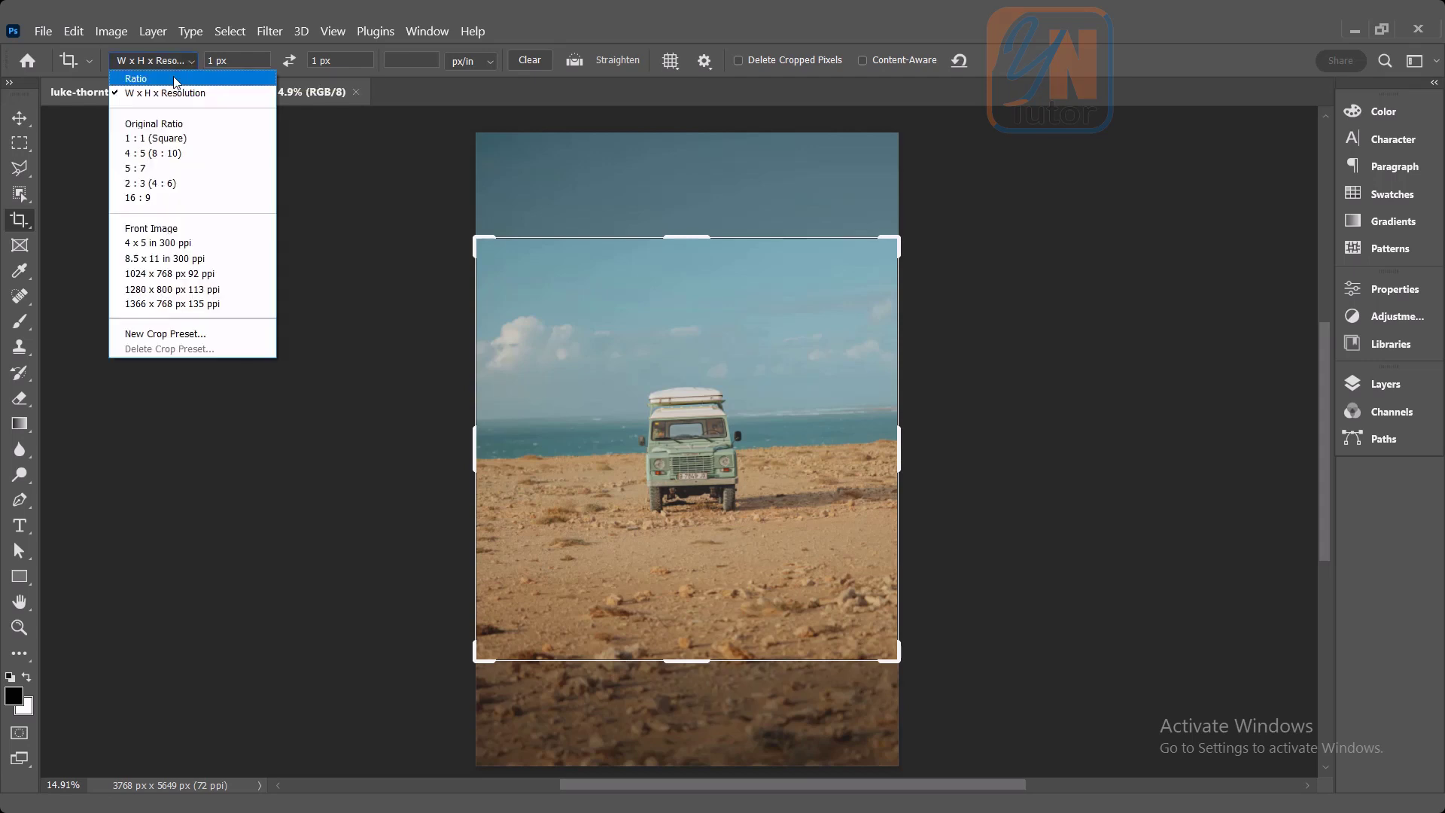
click(158, 127)
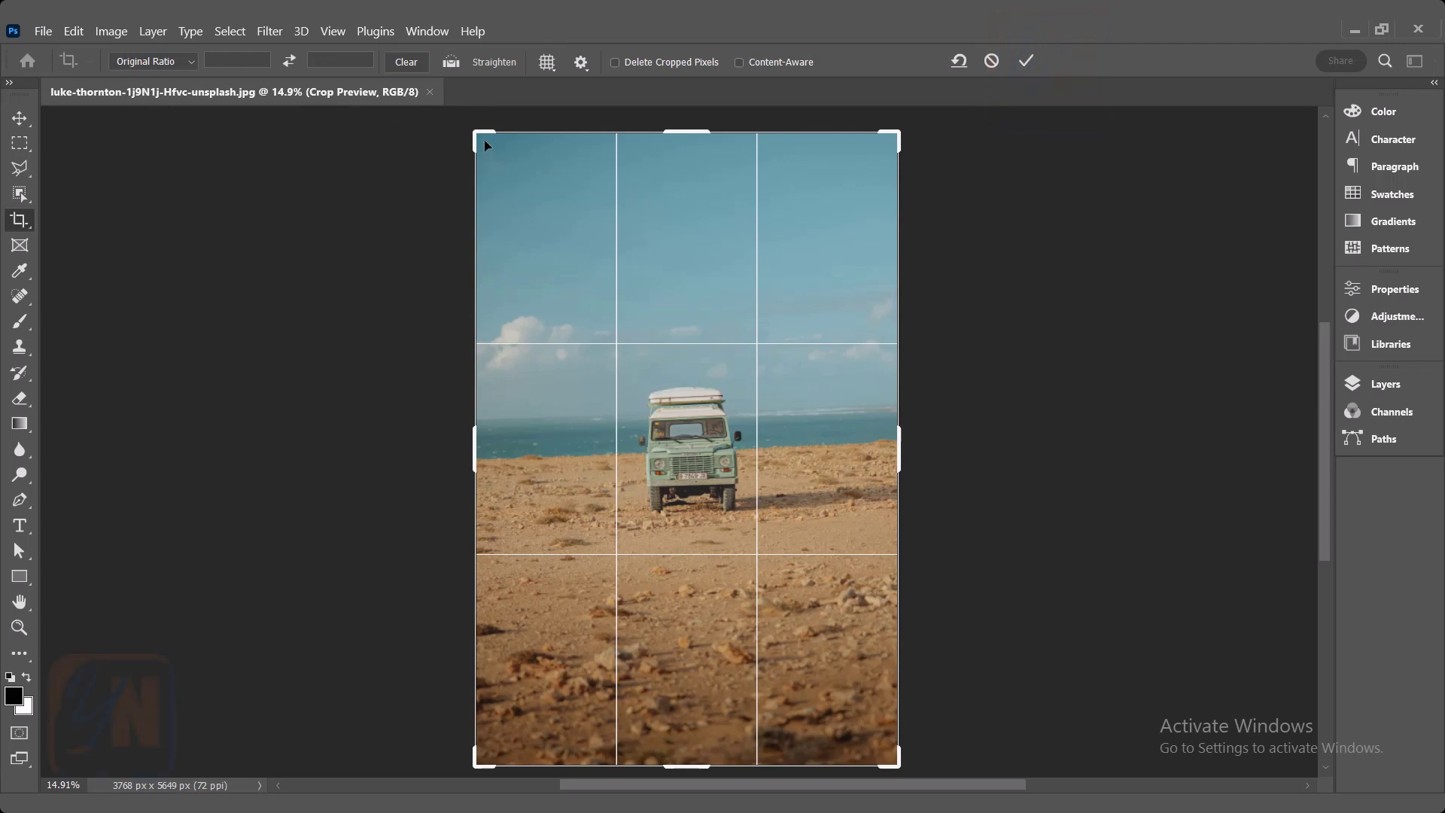
Step: Shrink the crop frame to 2729 × 4092 px and centre the jeep inside it
drag(474, 136, 493, 250)
drag(699, 399, 742, 465)
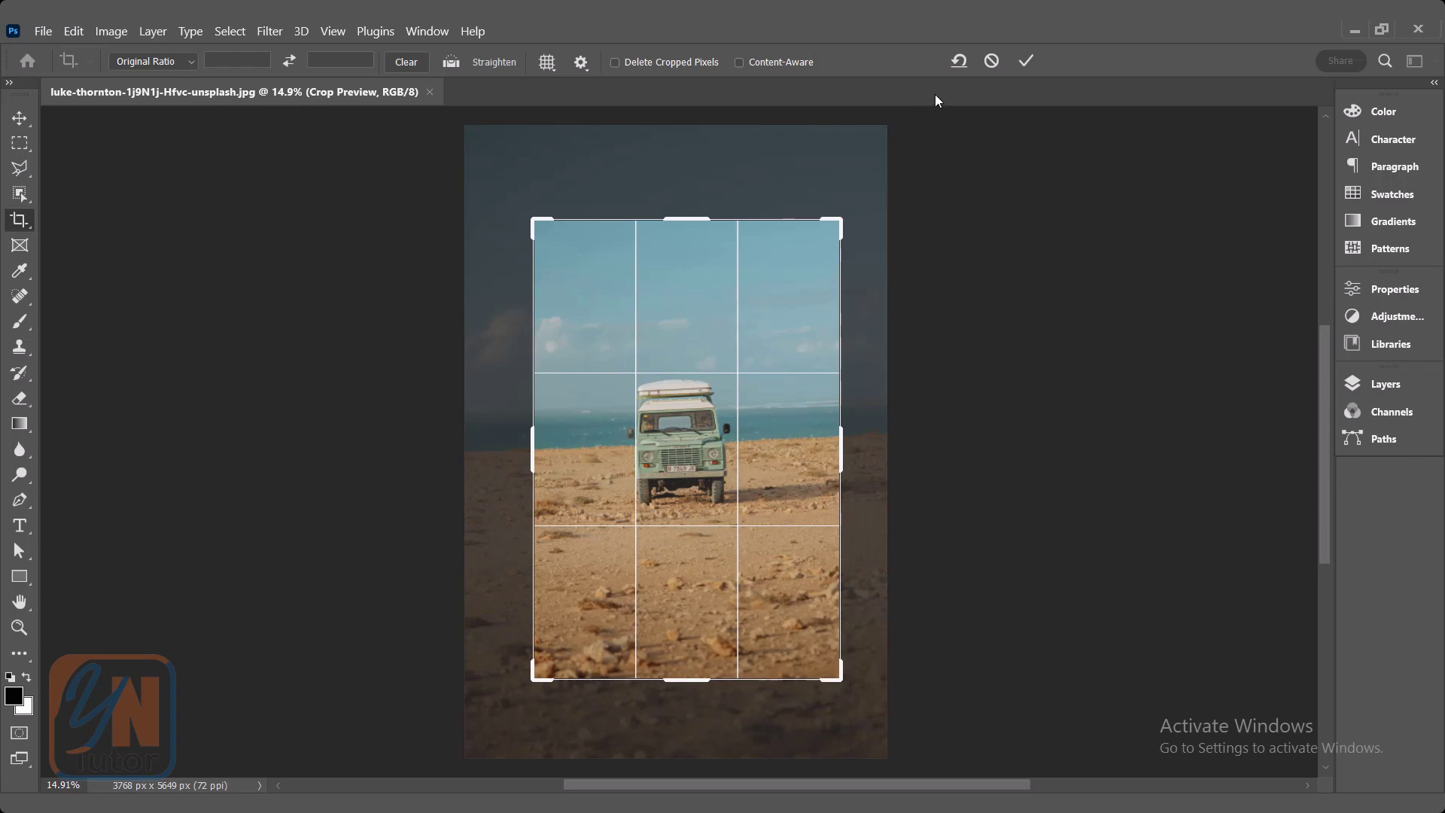
Step: Reset the crop, choose Ratio, extend the frame past the right and top edges, then cancel
click(961, 62)
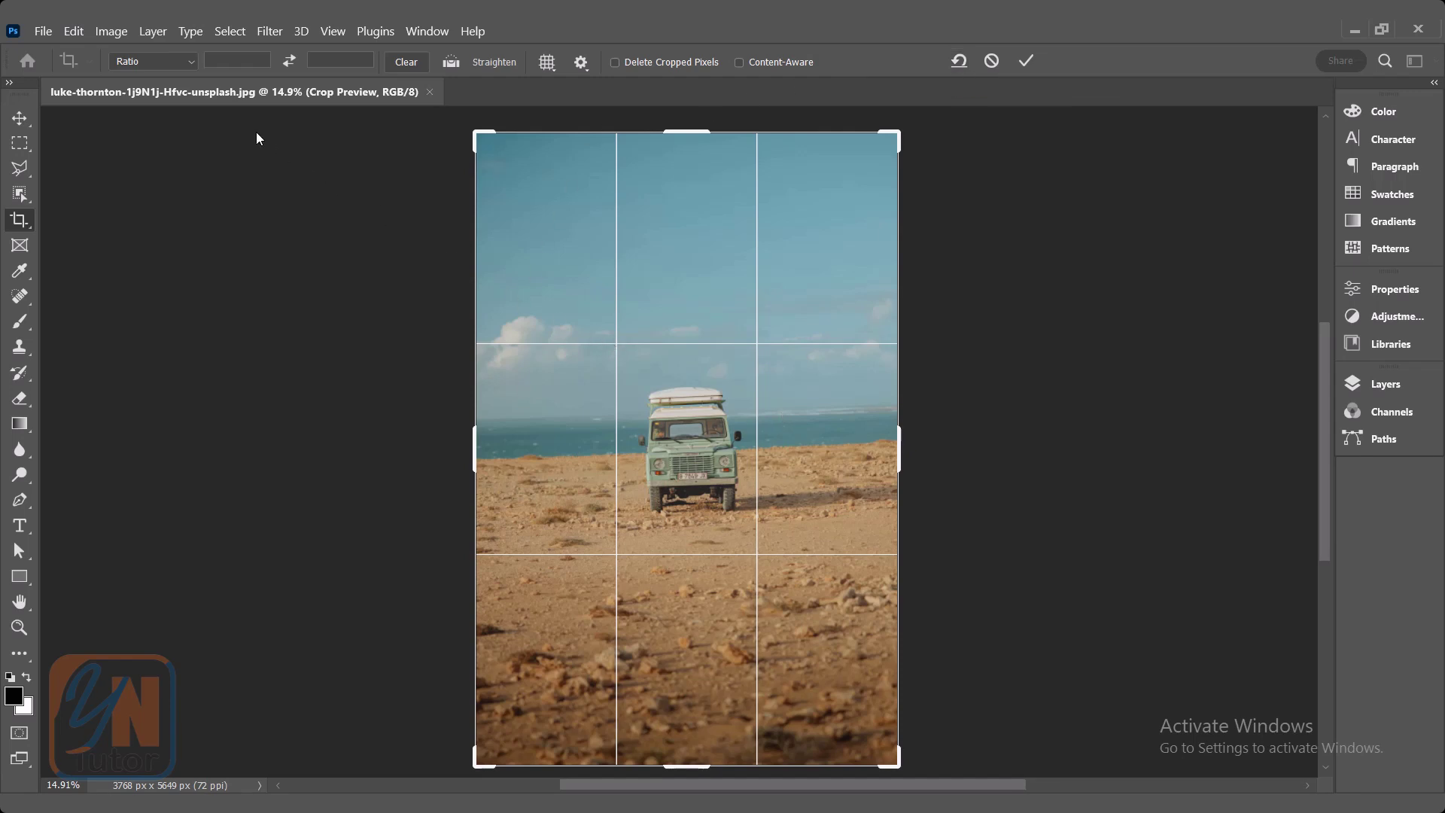
click(188, 68)
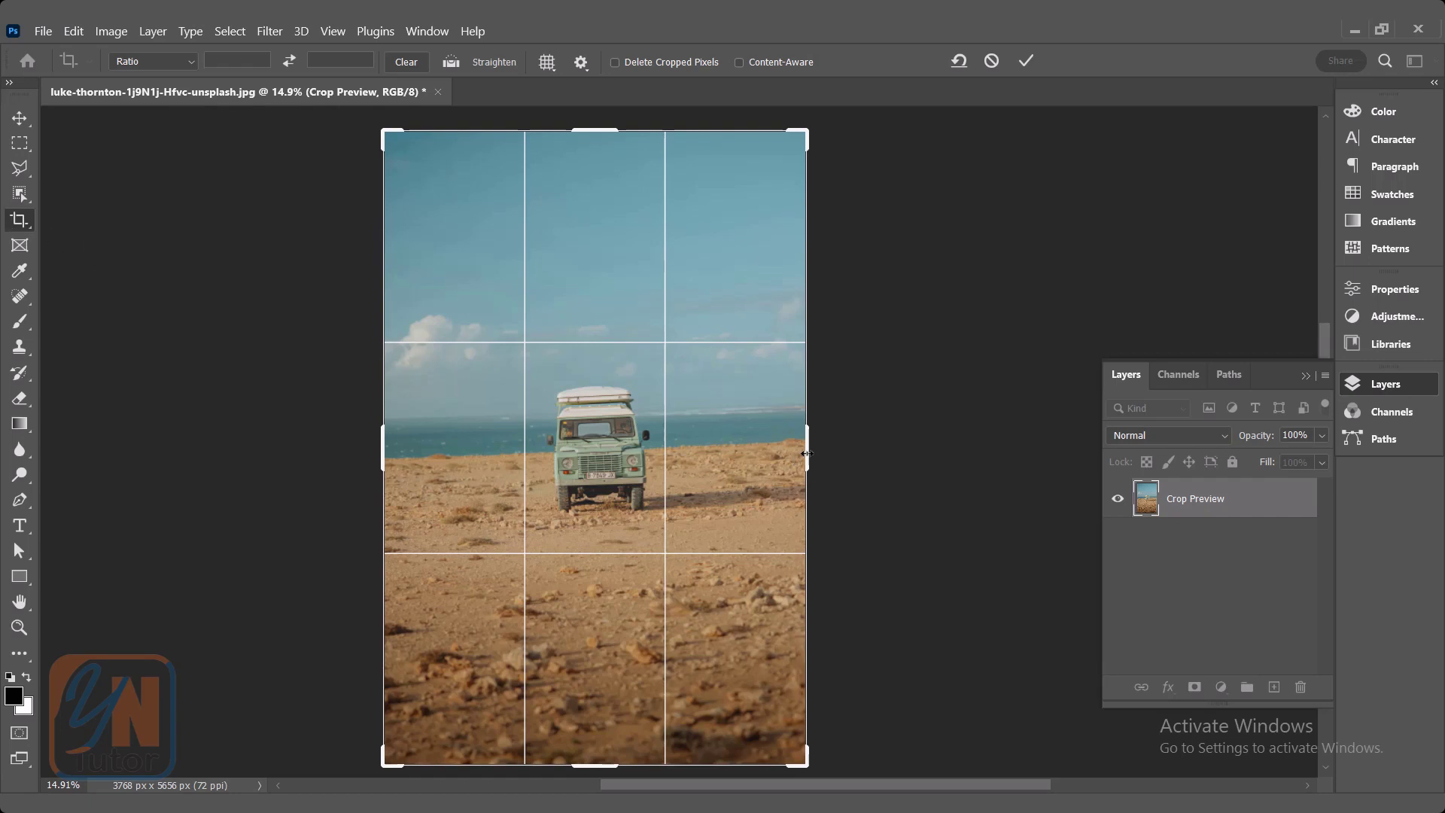
drag(807, 451, 846, 456)
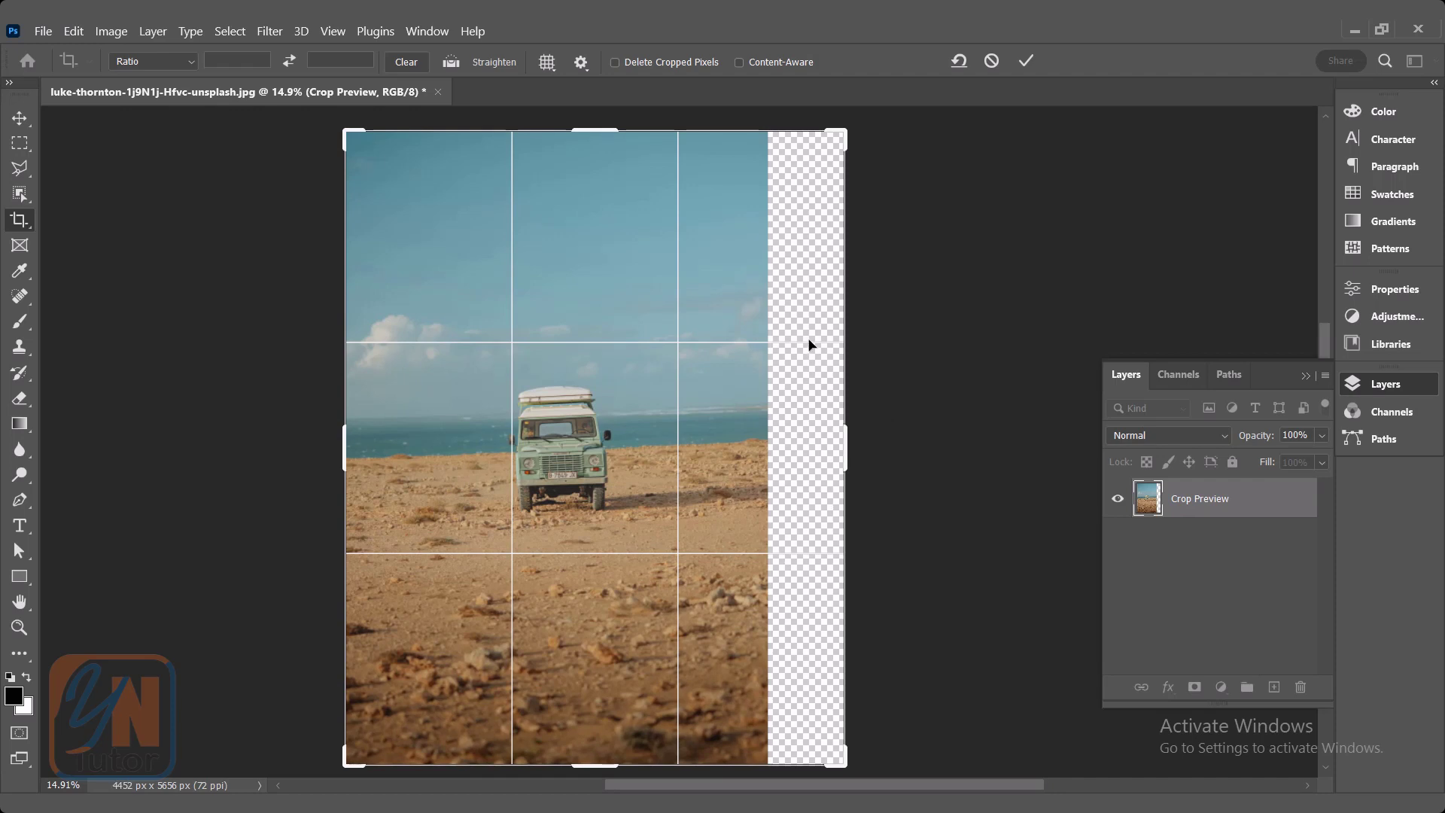
drag(584, 129, 588, 137)
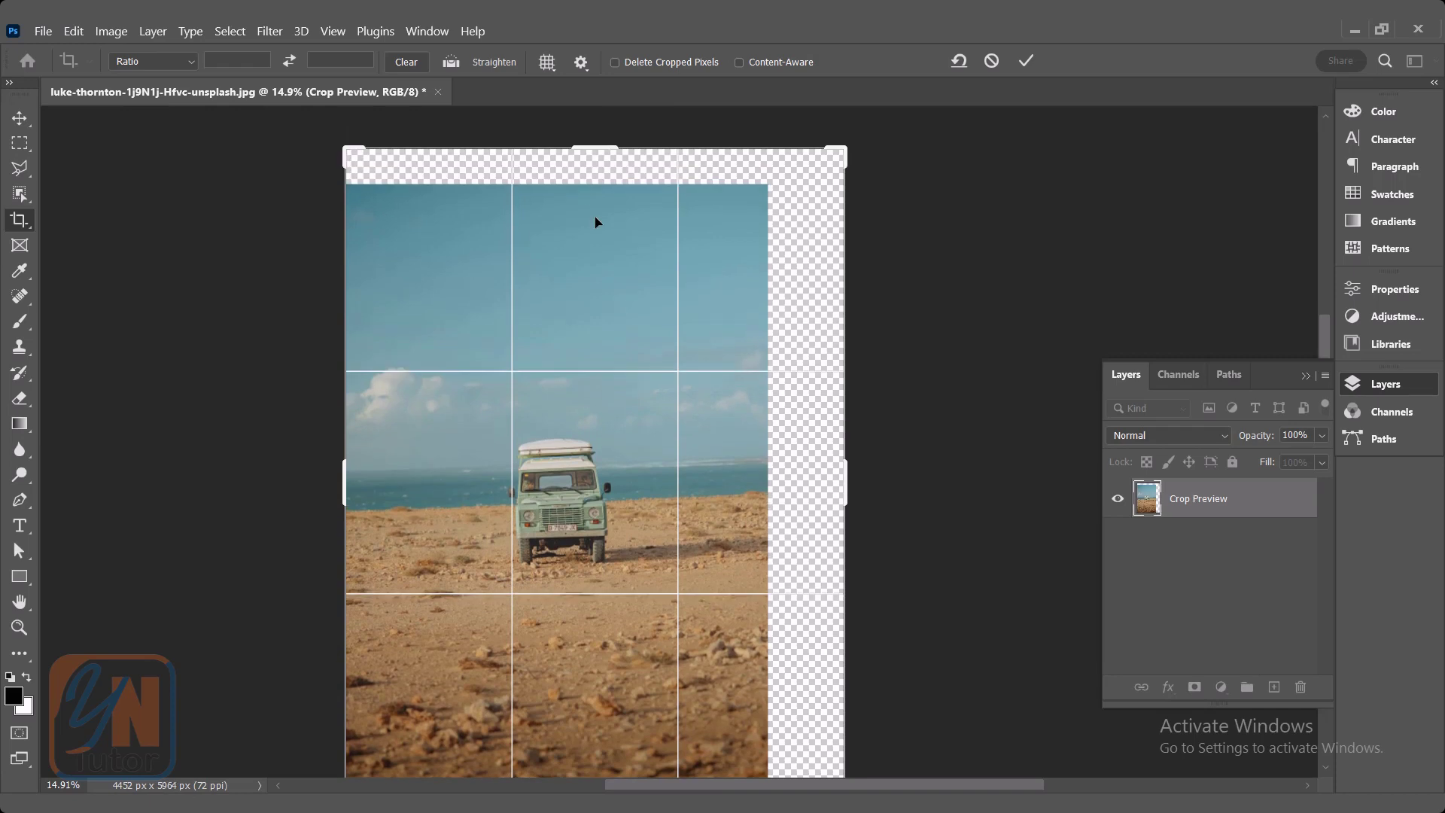
key(Return)
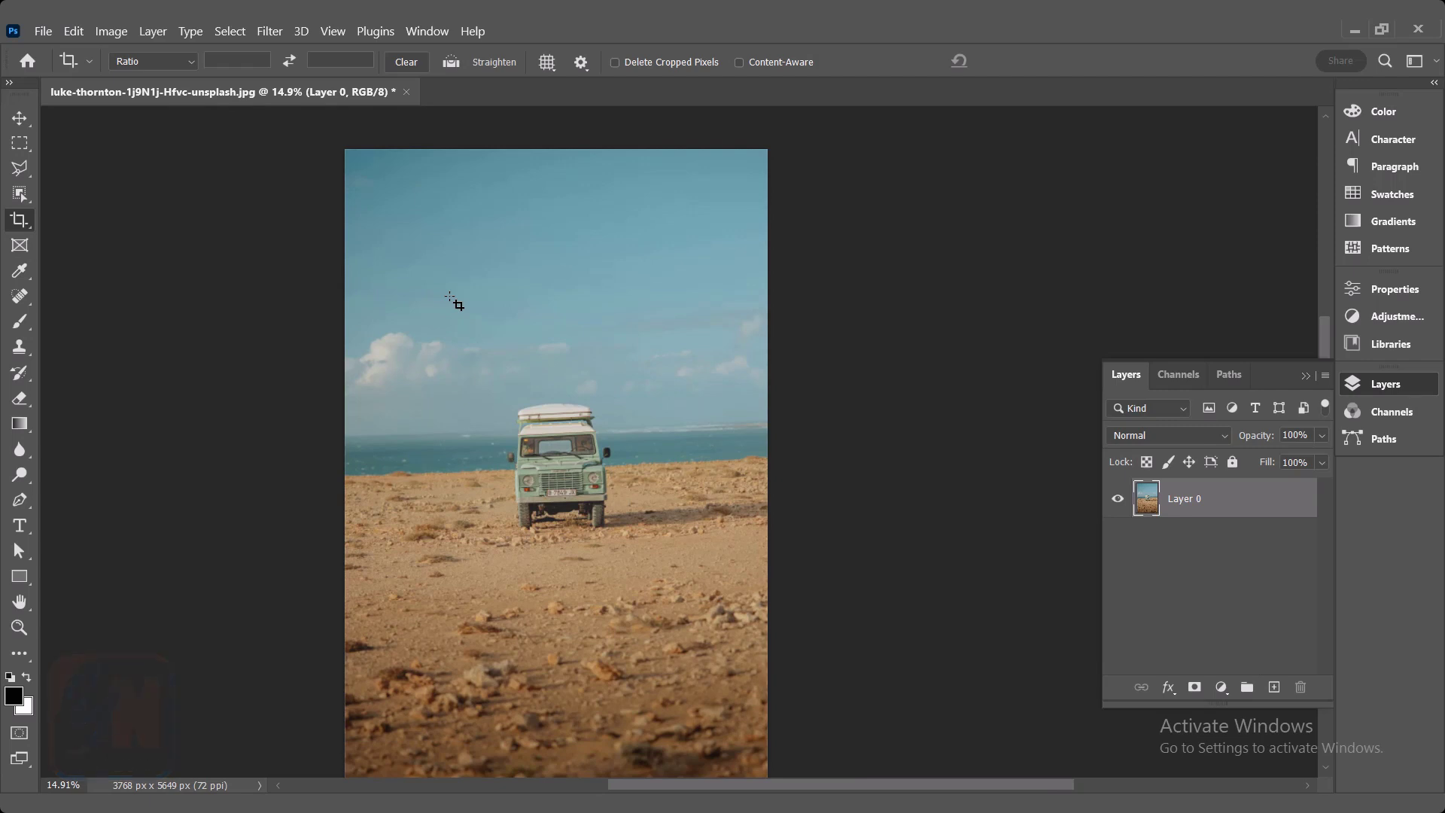
Step: Widen the canvas on the right to 4050 × 5649 px using a Content-Aware crop
click(450, 298)
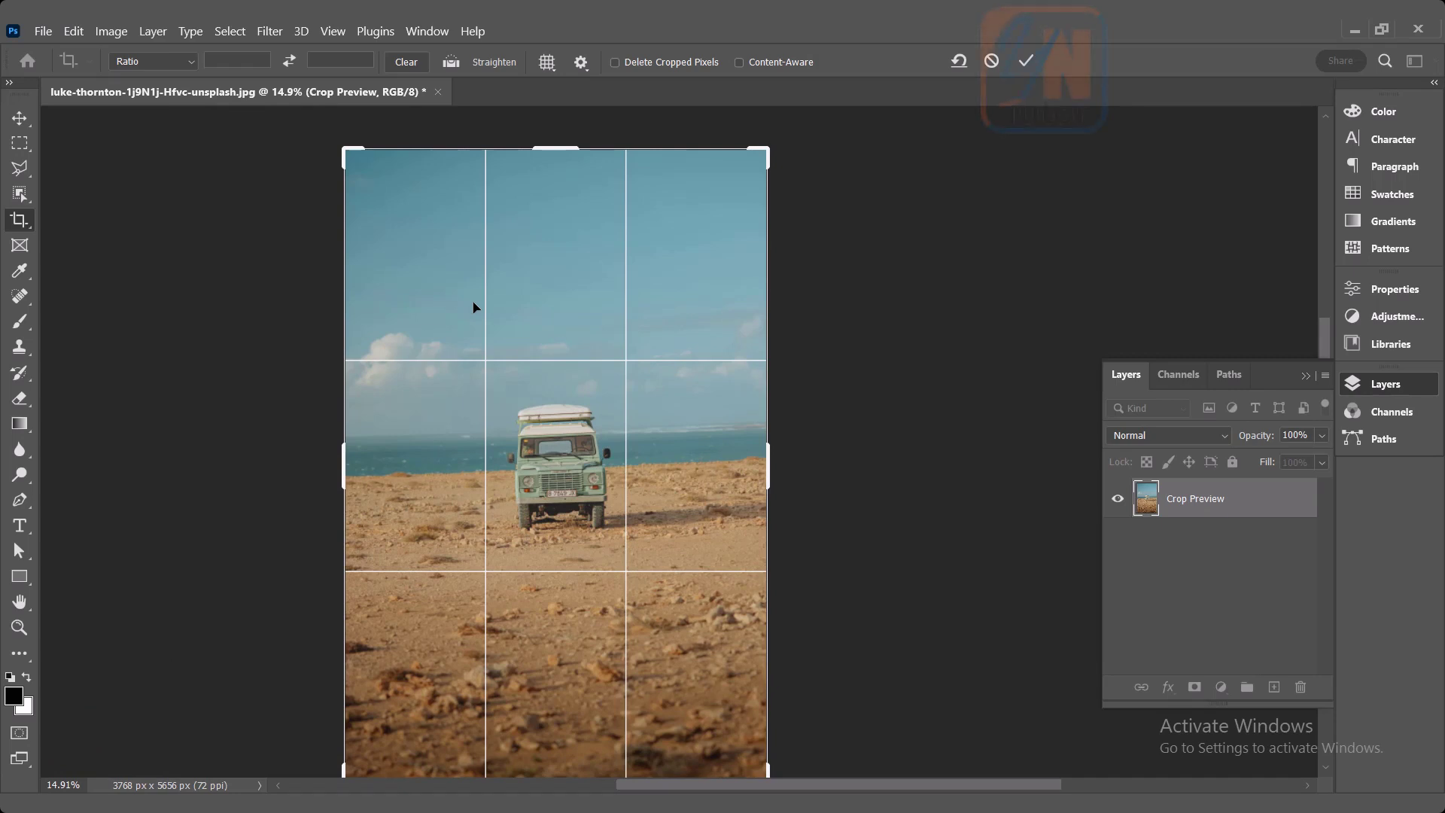
click(739, 62)
drag(769, 480, 785, 479)
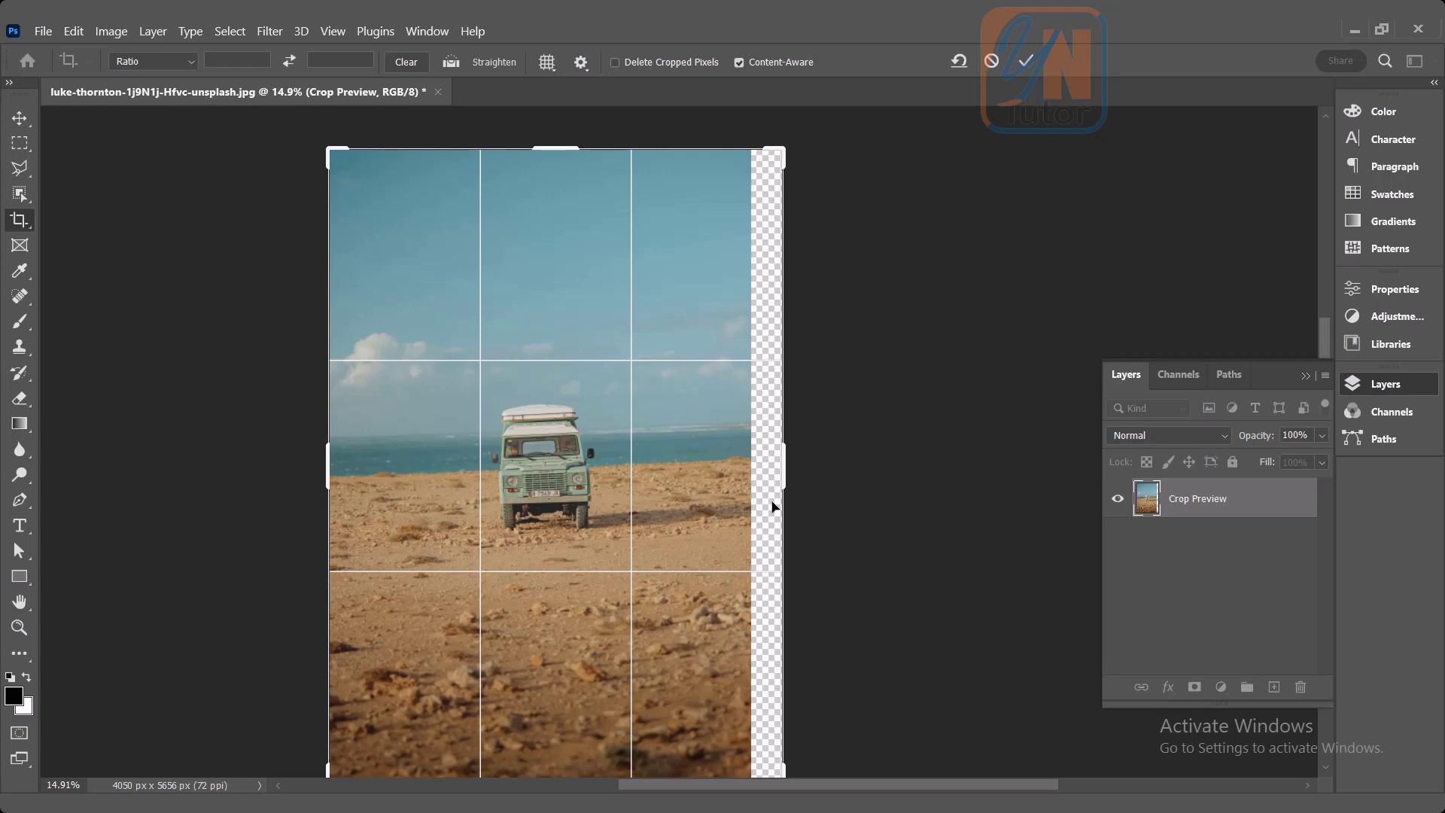
key(Return)
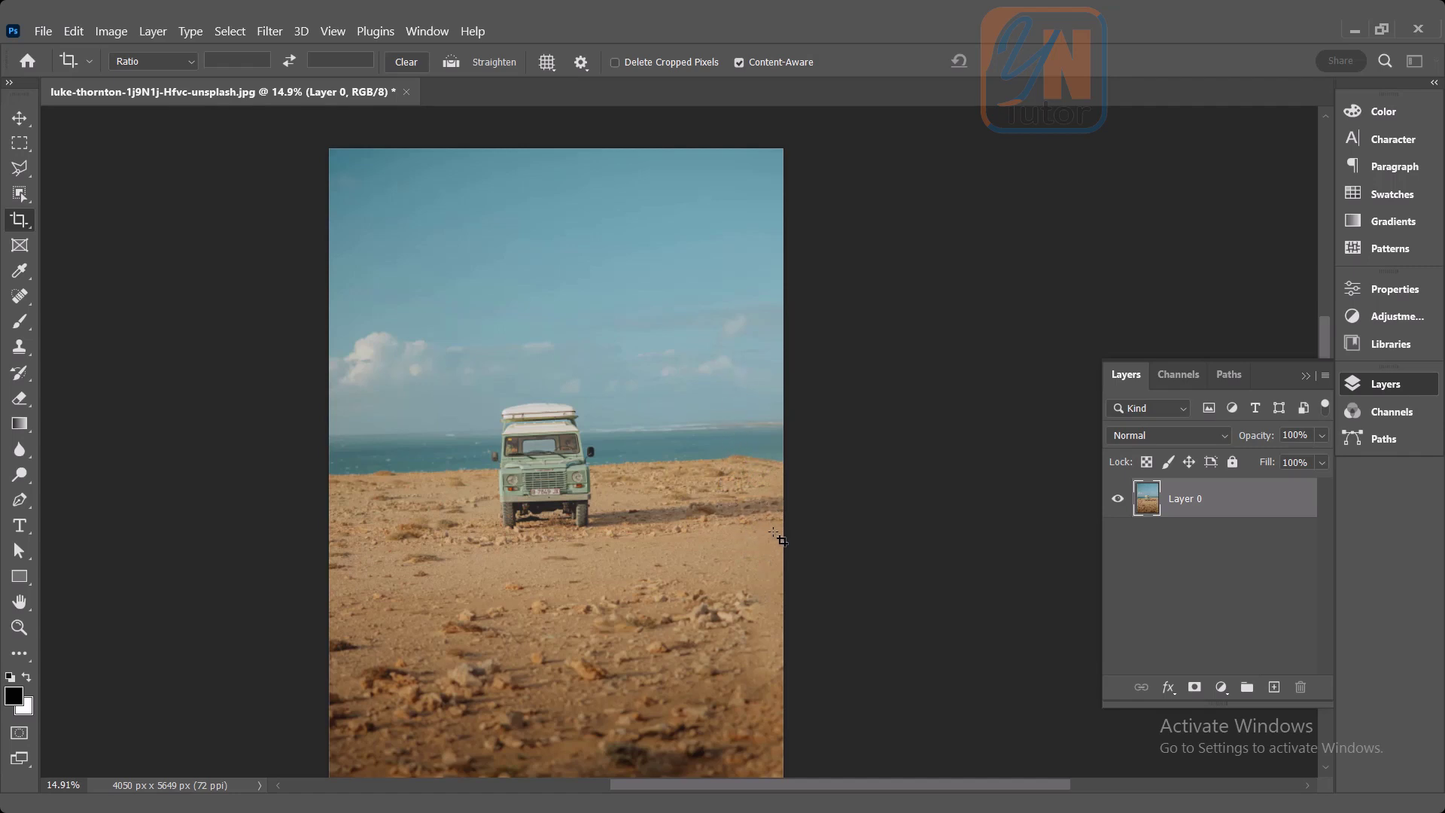
key(ctrl)
key(ctrl)
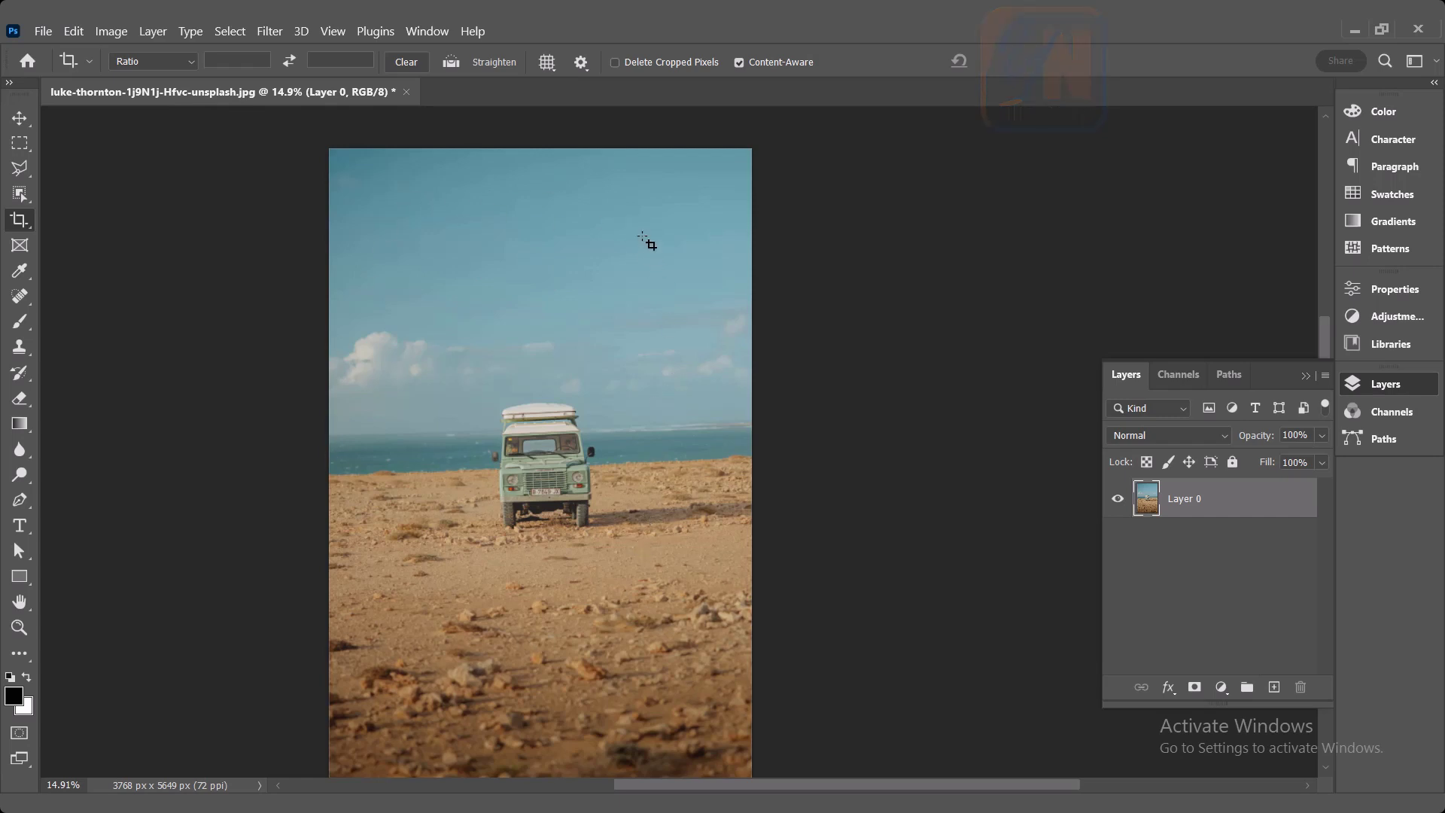
Step: Crop the photo narrower from the right to 3218 × 5649 px, then re-crop and widen it back out
click(613, 327)
drag(749, 469, 721, 478)
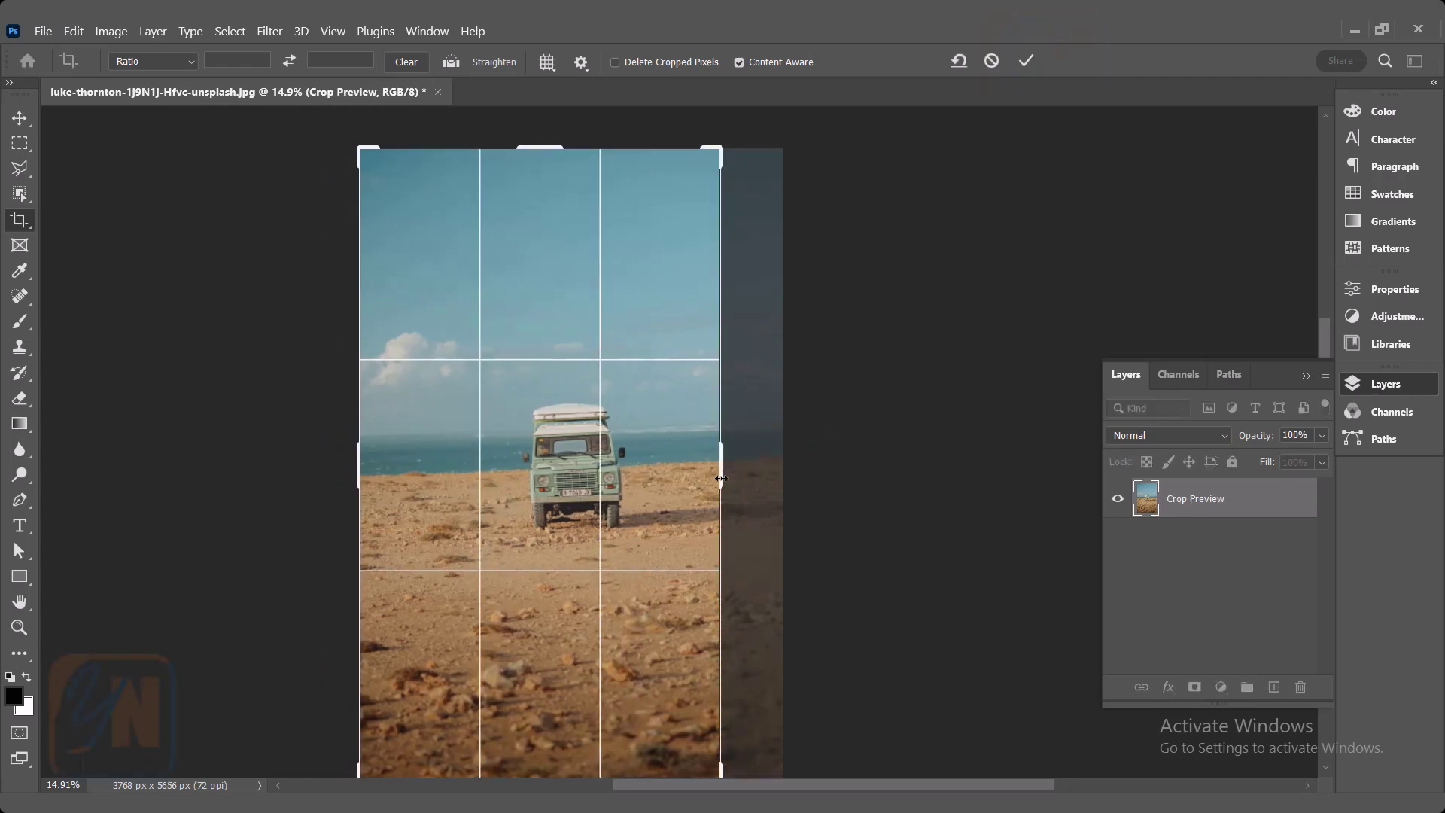
key(Return)
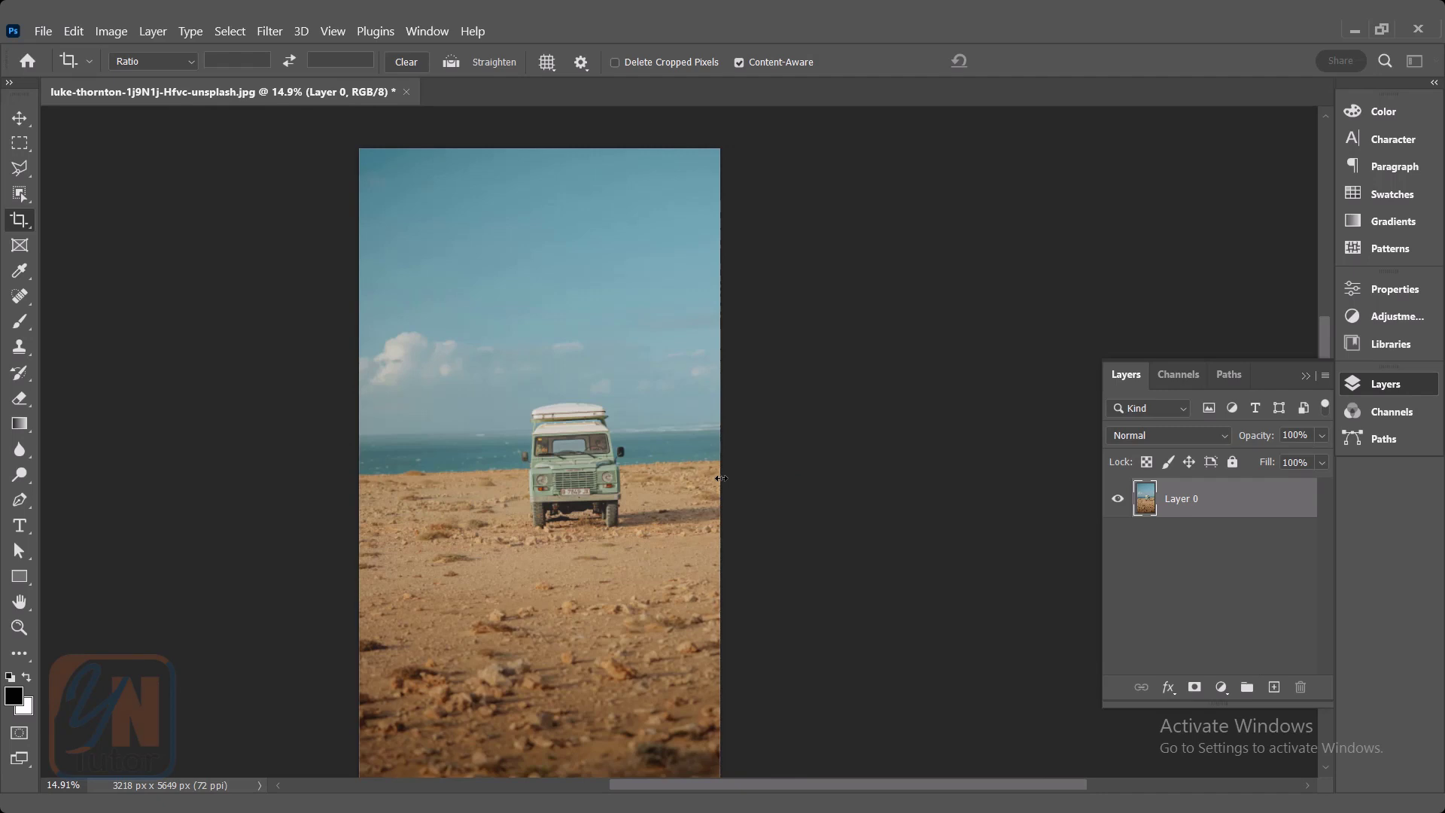
click(475, 341)
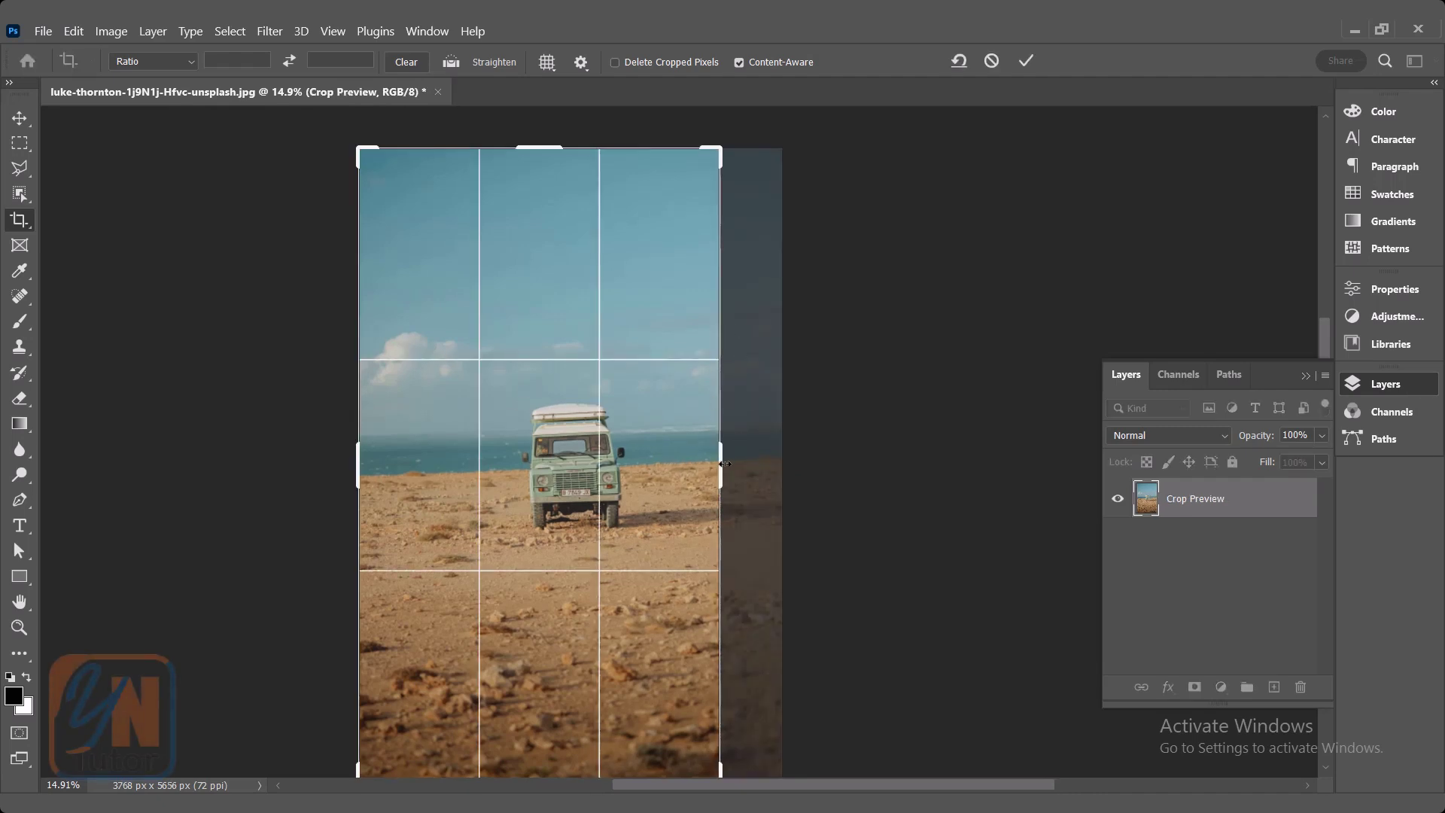
drag(725, 464, 751, 467)
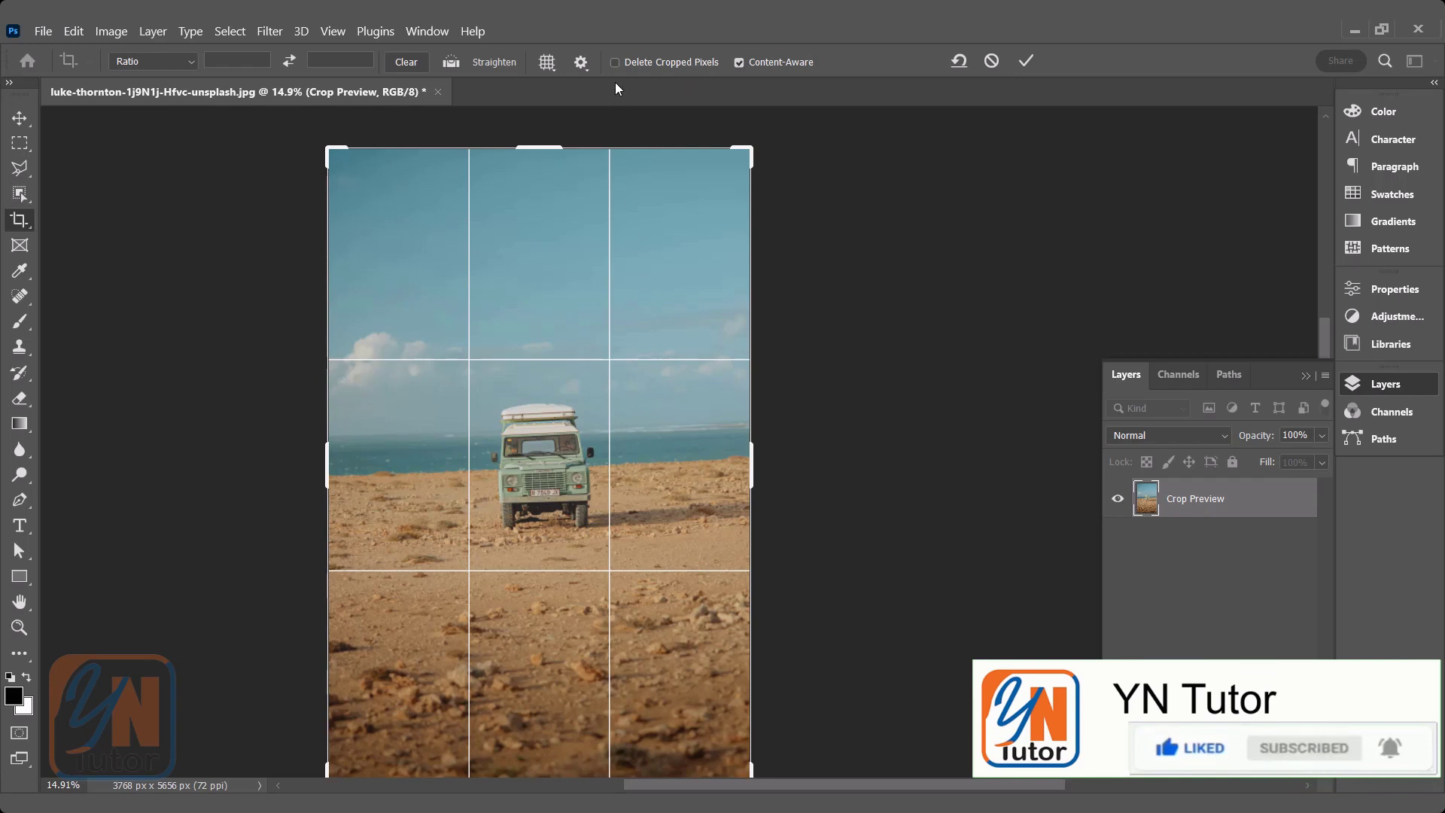
Step: Enable Delete Cropped Pixels and crop the photo down to 2952 px wide
click(615, 62)
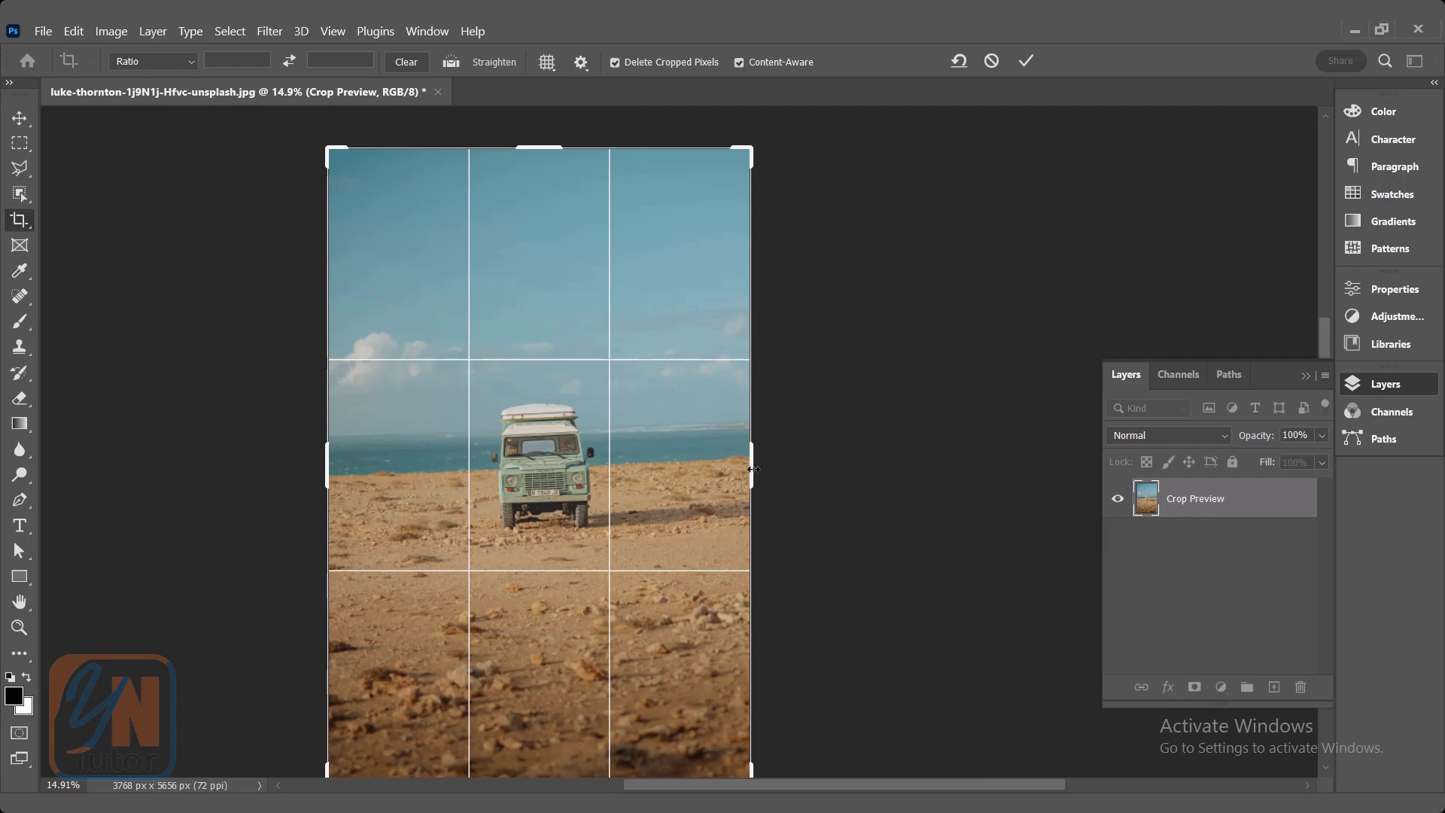
drag(752, 469, 685, 548)
key(Return)
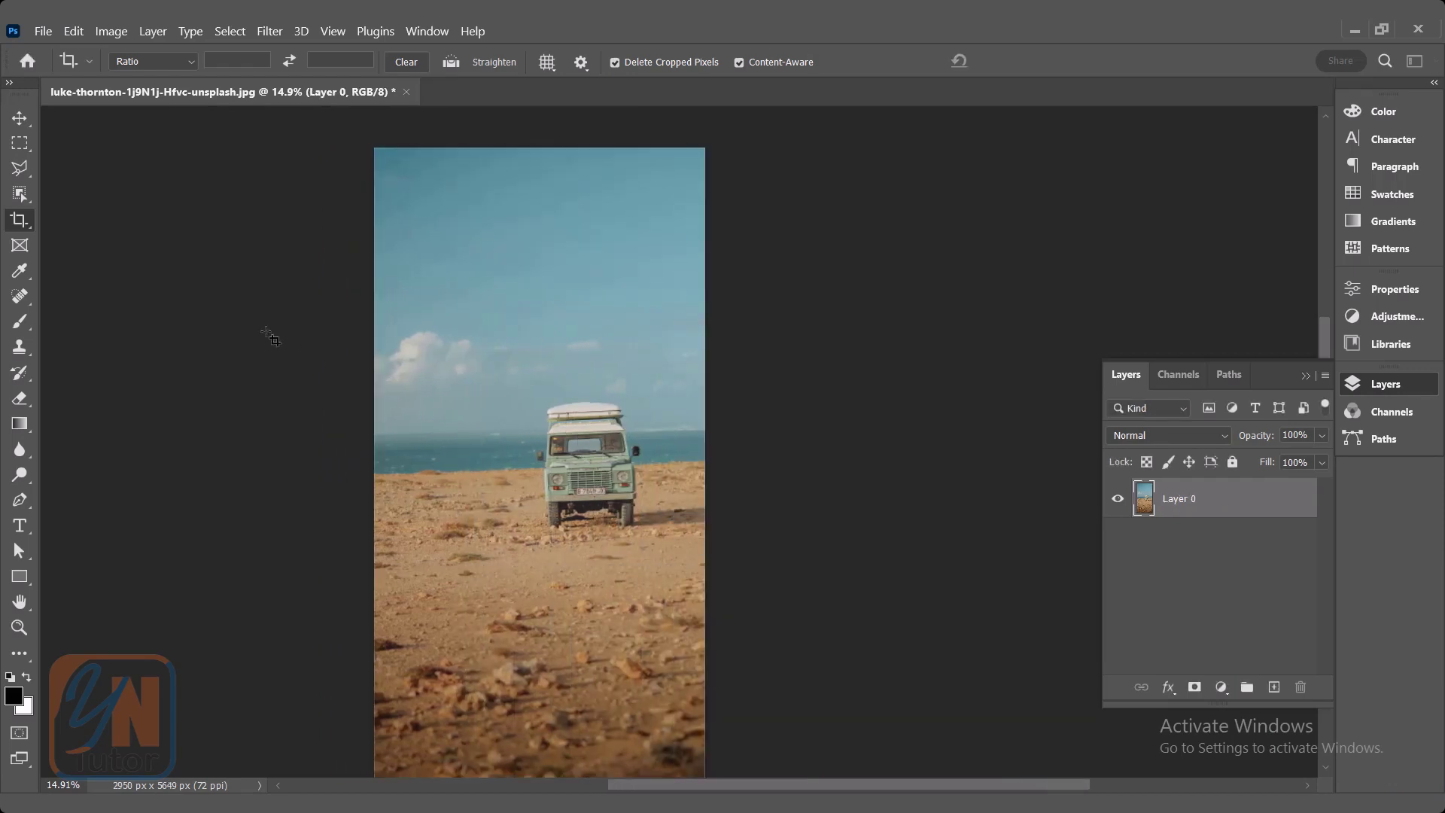
Step: Start a new crop on the photo and nudge its top-right corner slightly
key(v)
click(23, 225)
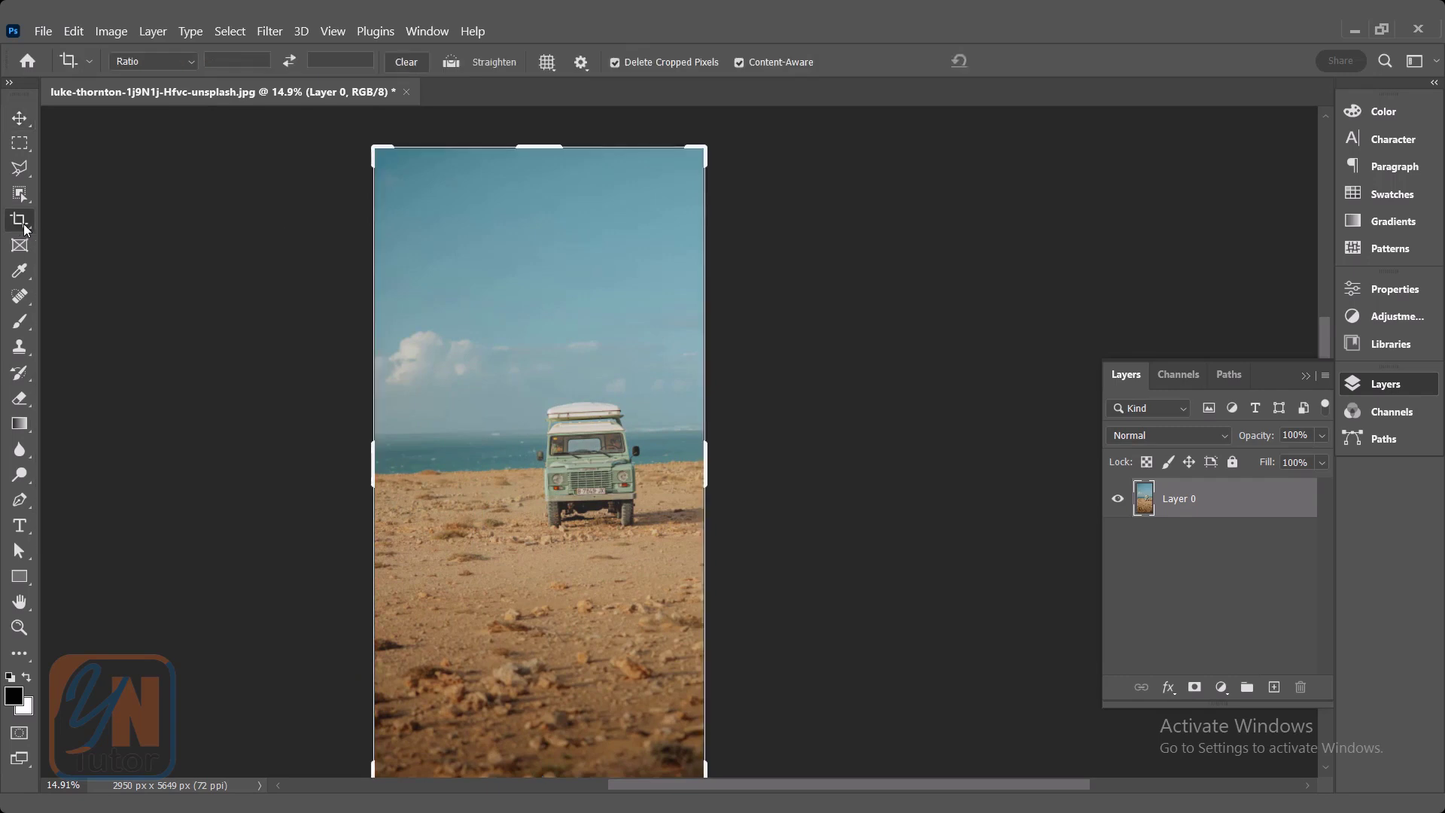
click(474, 322)
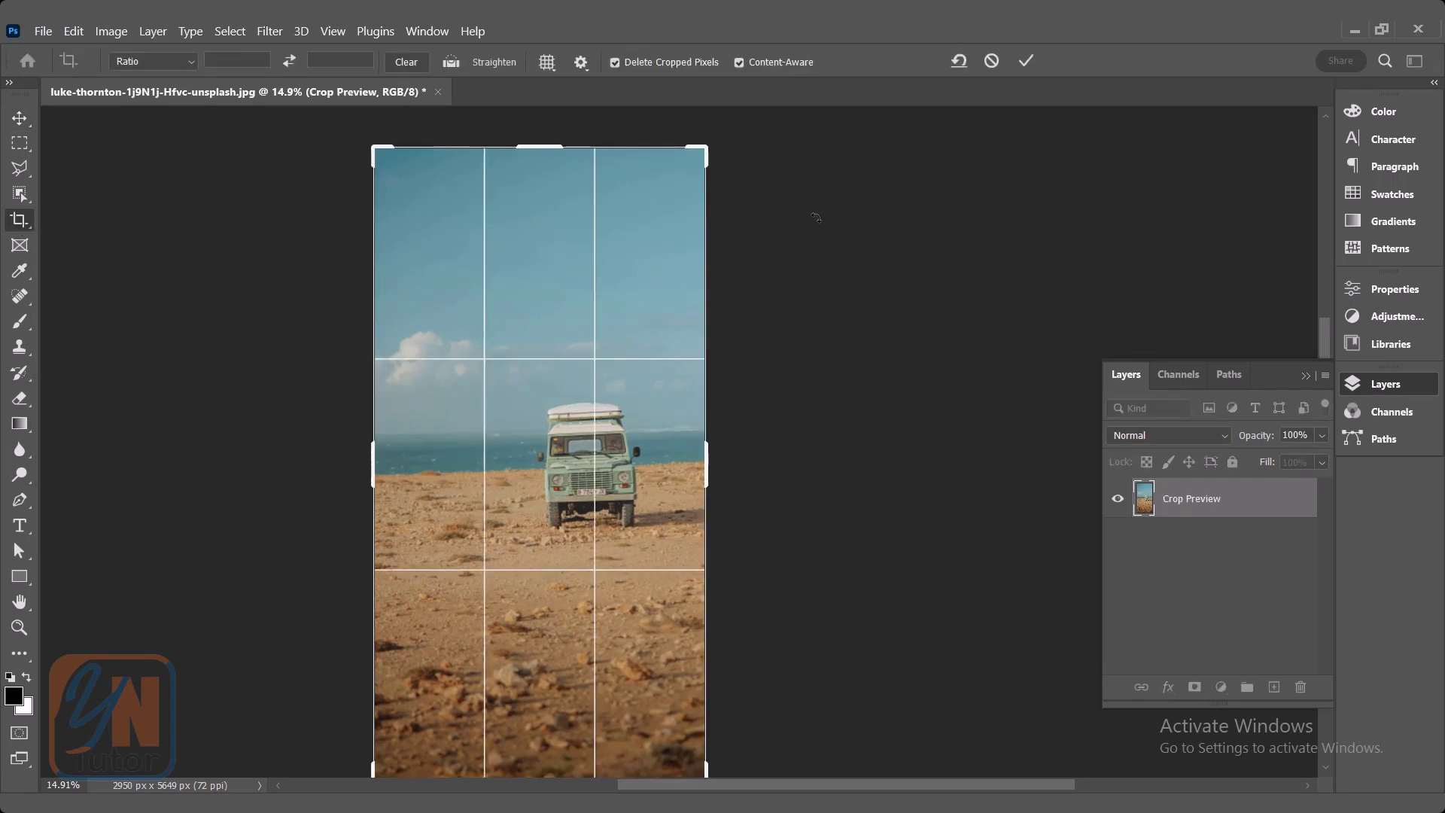
drag(696, 145, 699, 147)
Step: Look through the crop guide overlay list, then commit the current crop
click(548, 67)
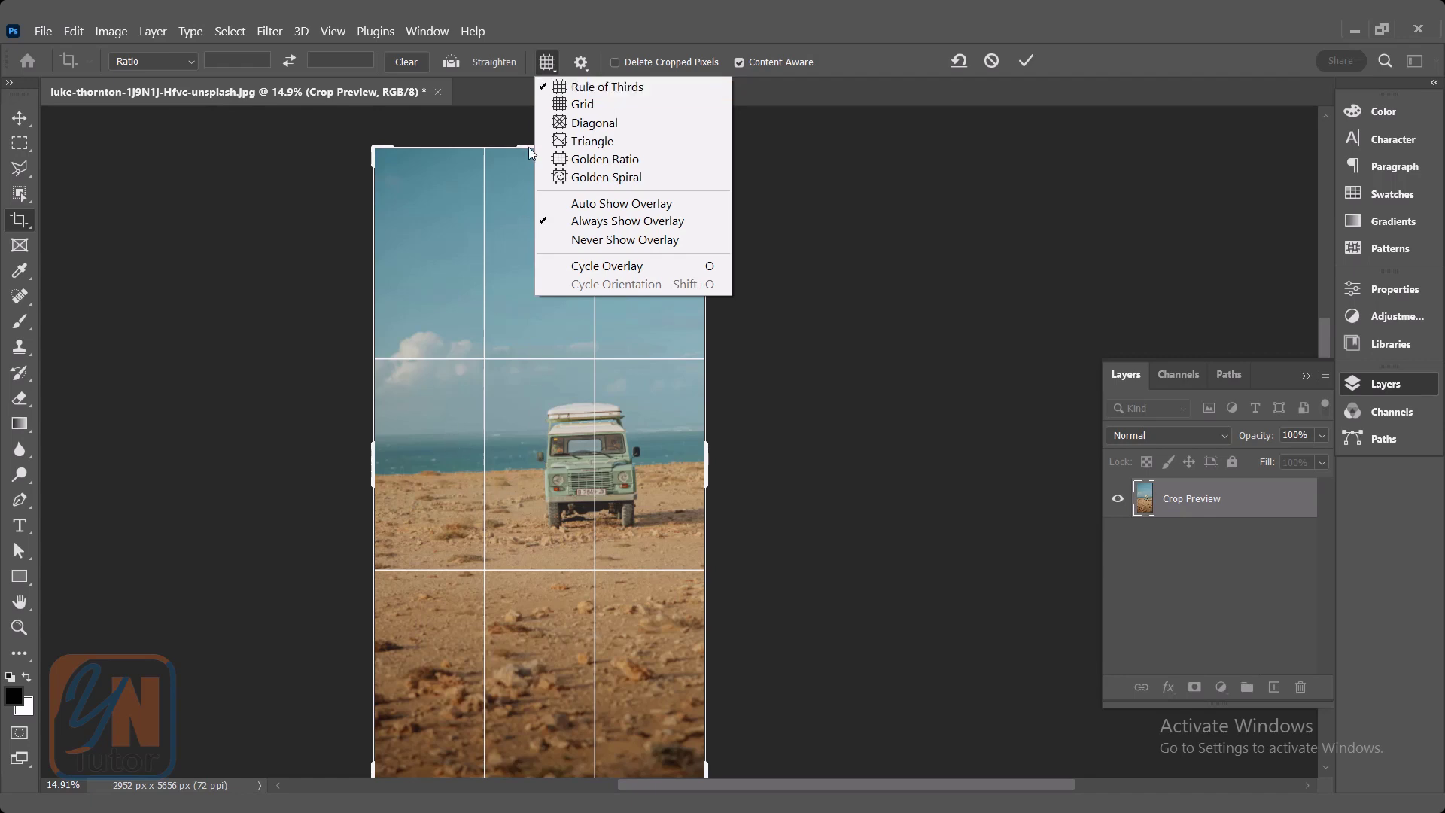
click(625, 84)
key(Return)
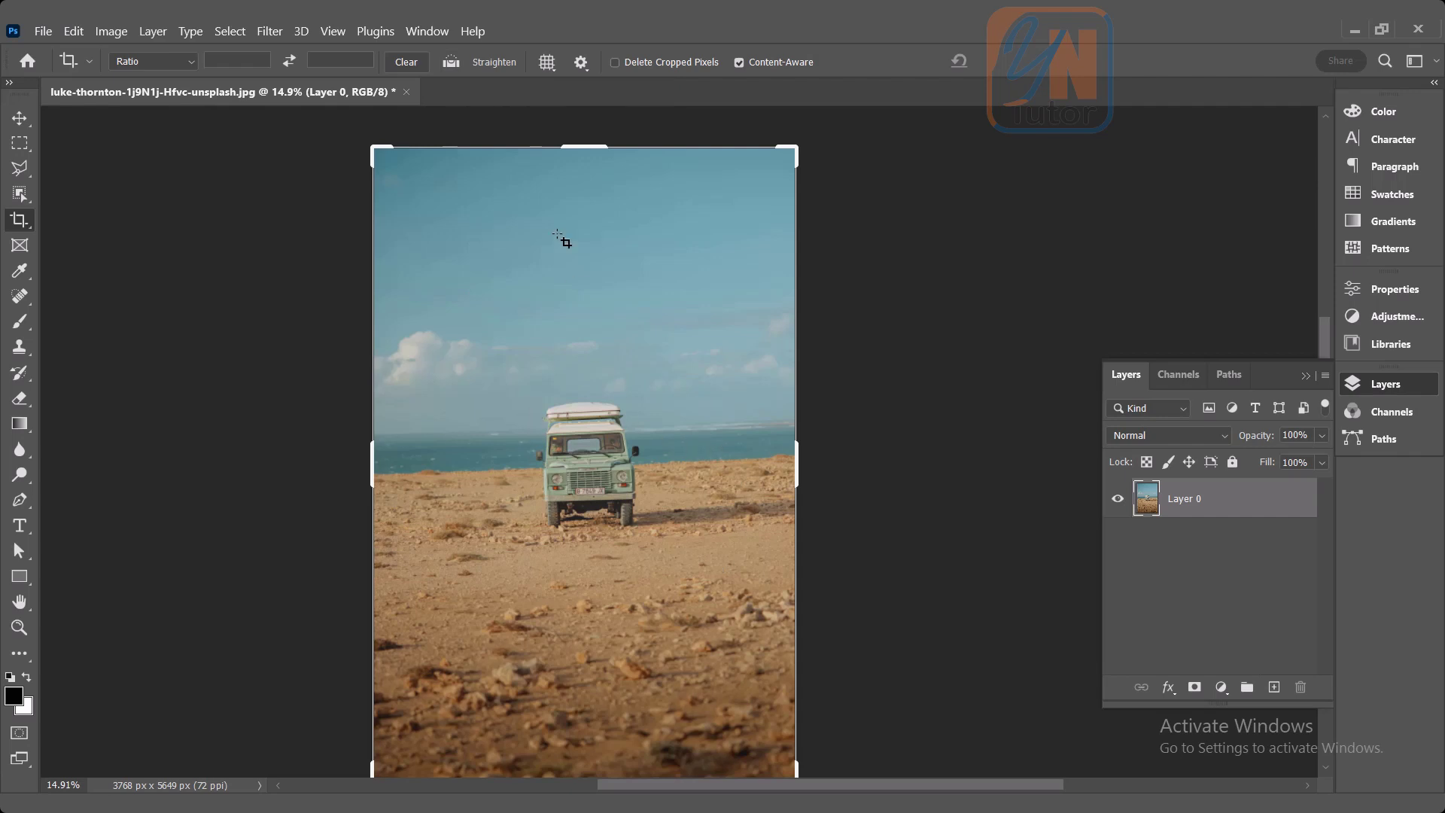
Step: Straighten along the horizon and crop with Content-Aware fill to 3448 × 5169 px
click(452, 63)
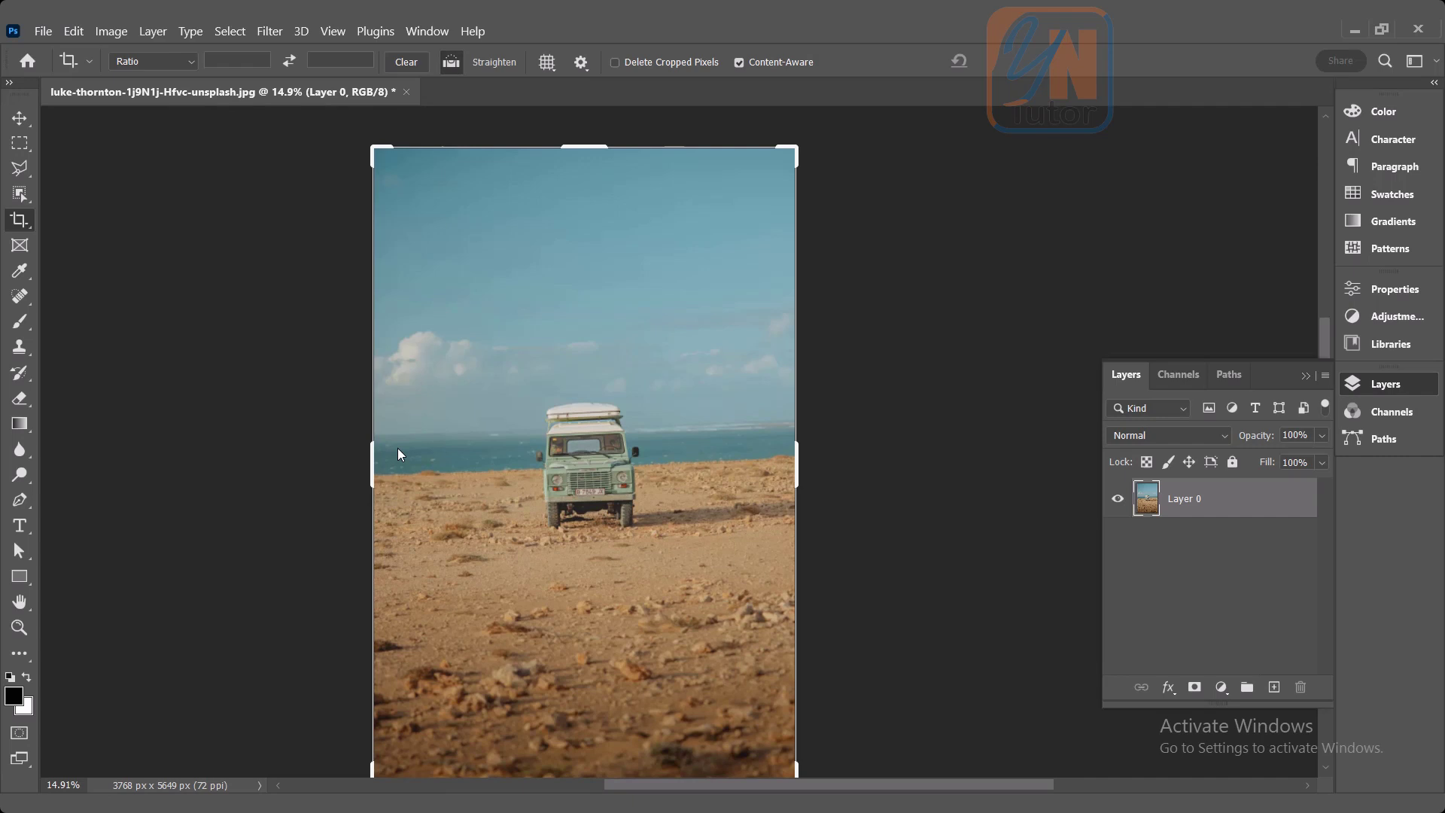
drag(514, 446, 788, 417)
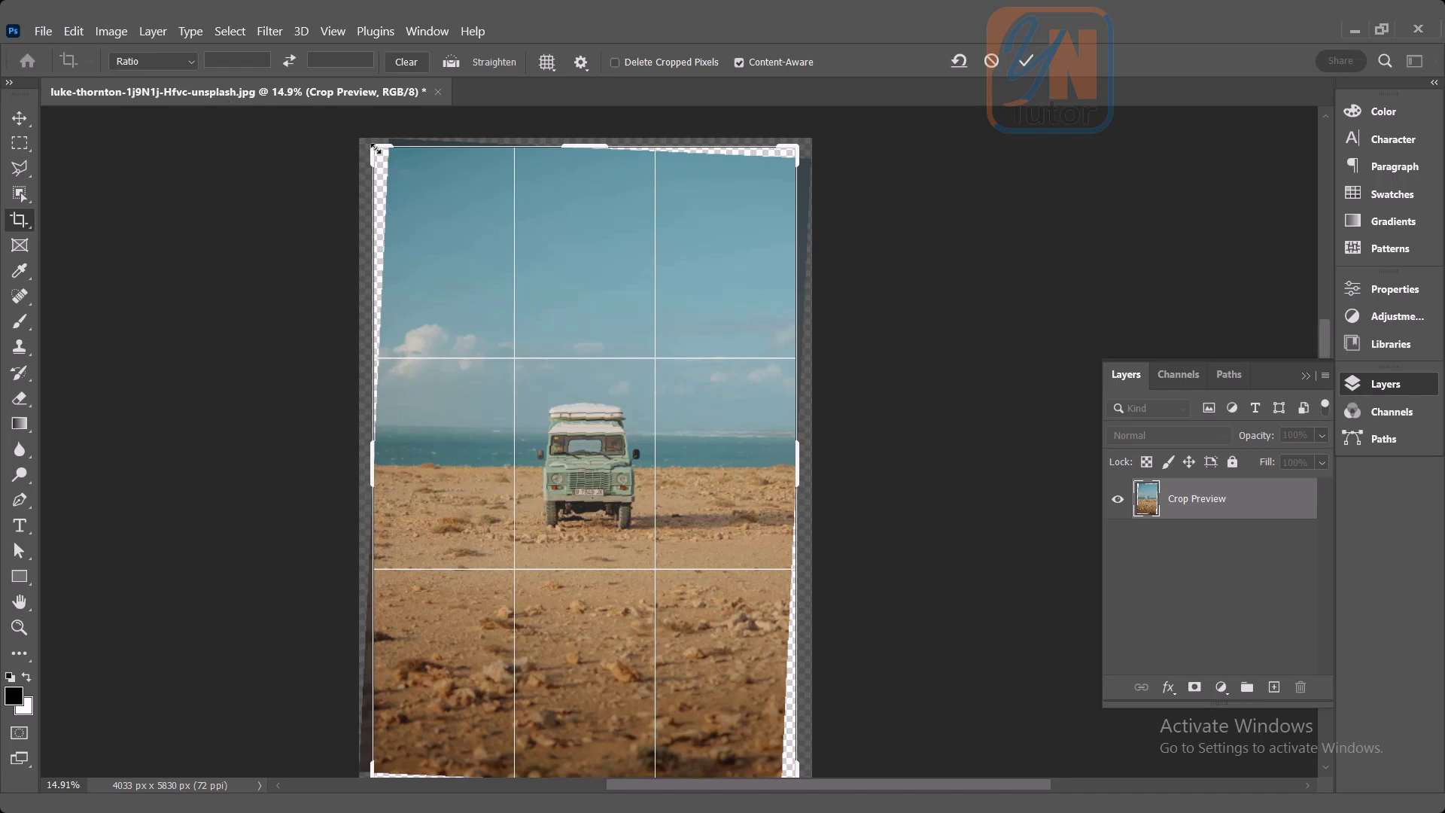
mouse_move(374, 148)
mouse_down()
mouse_move(381, 135)
mouse_move(386, 163)
mouse_up()
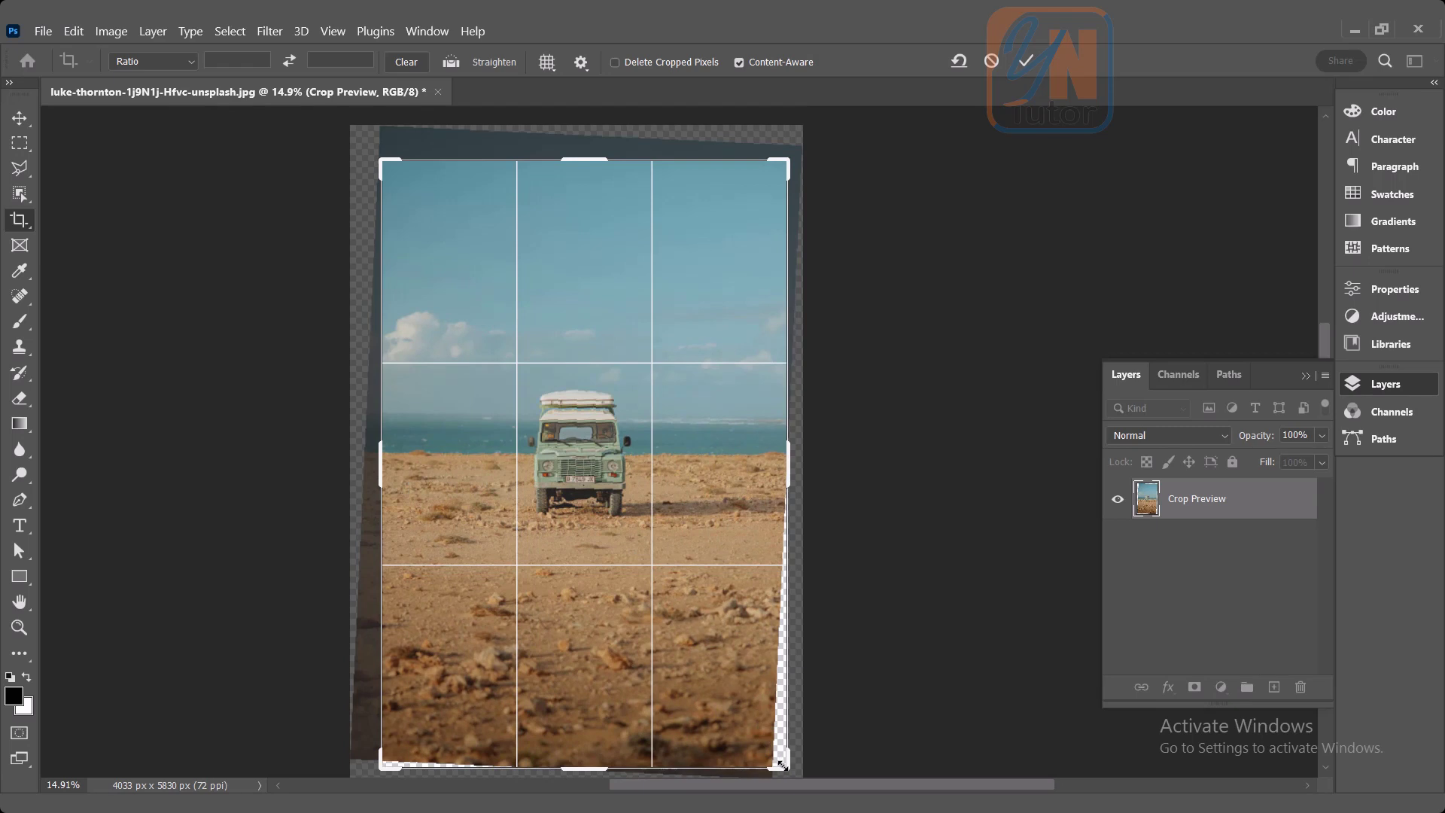
drag(782, 765, 782, 706)
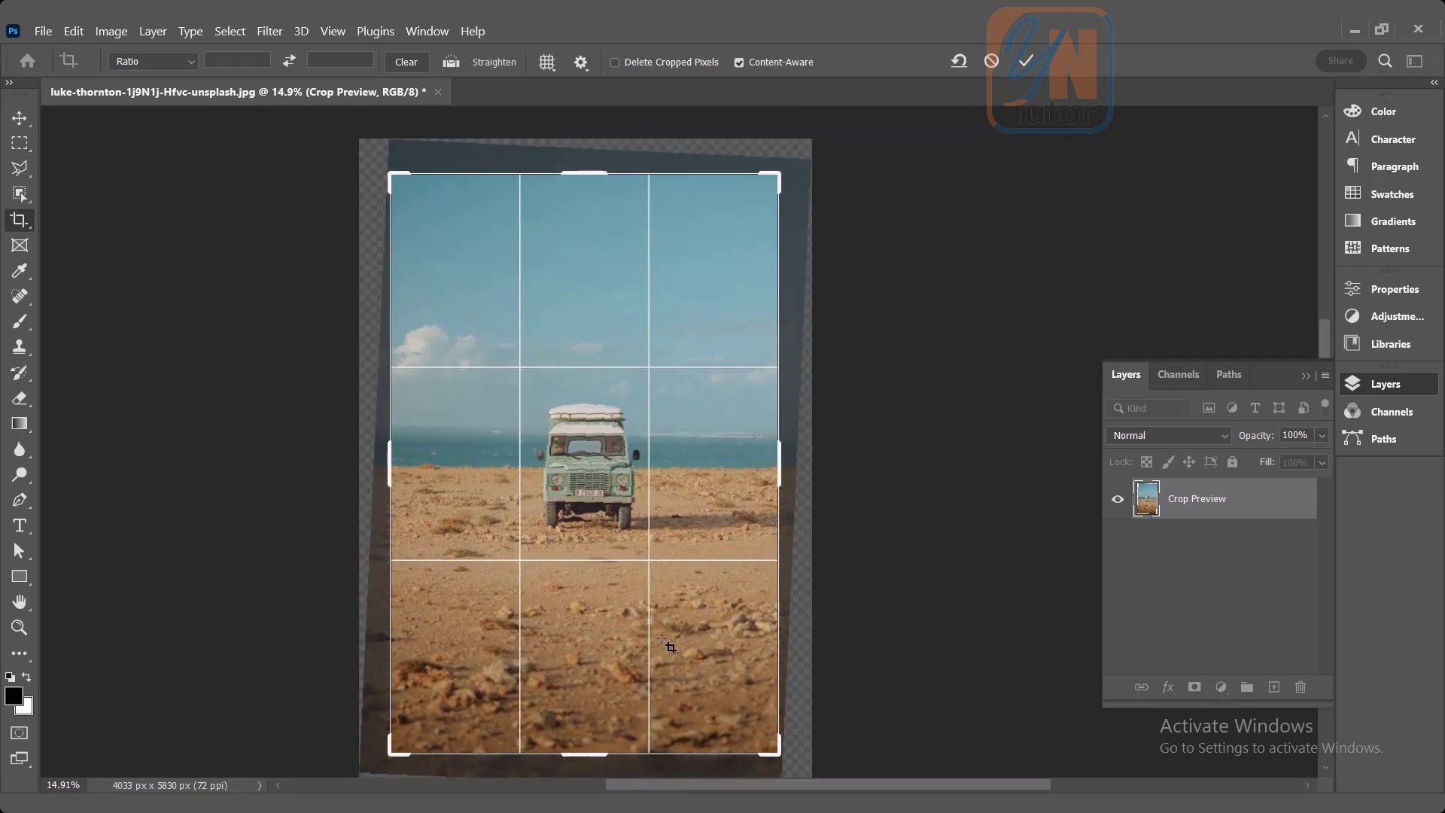
key(Return)
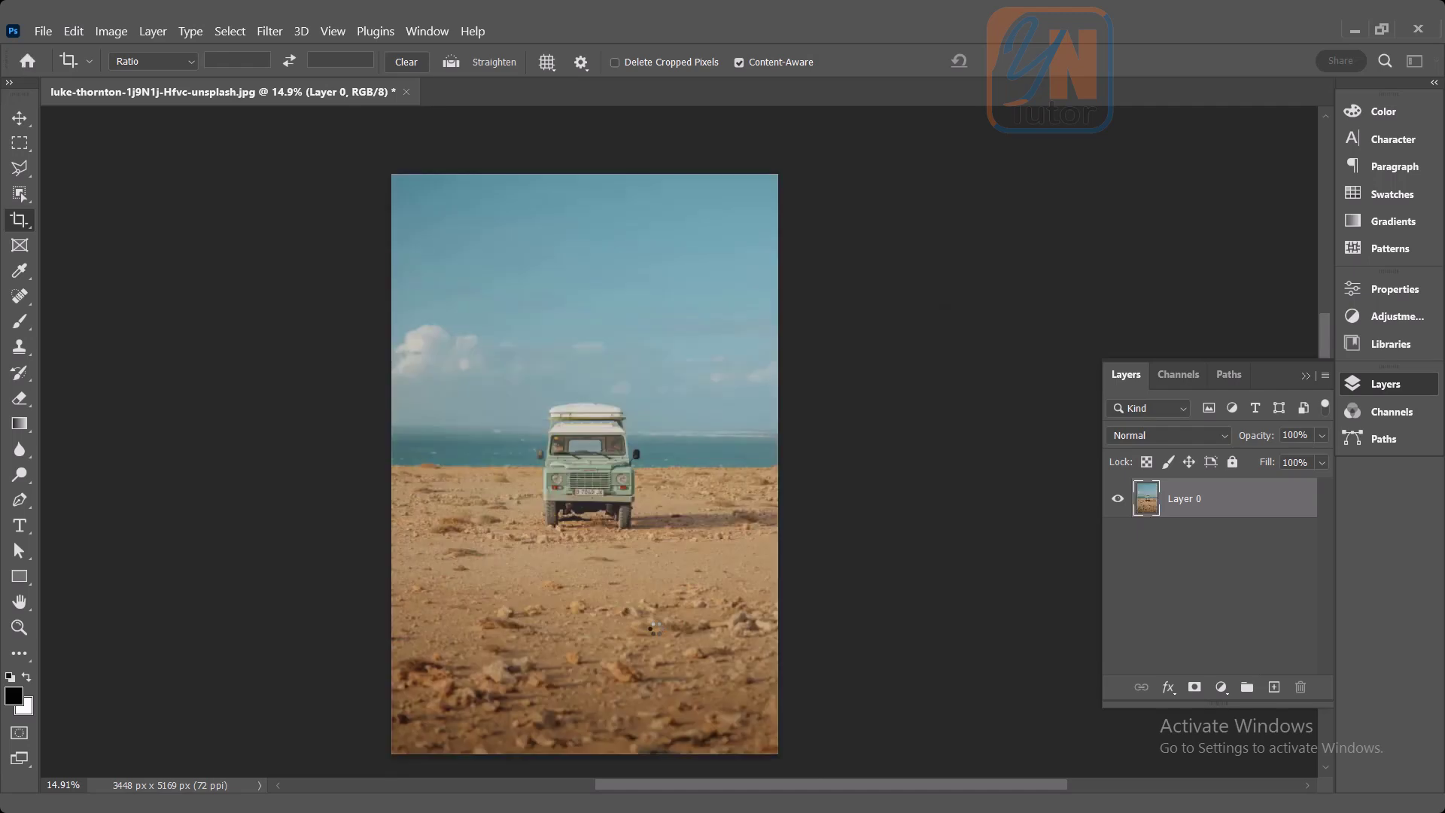